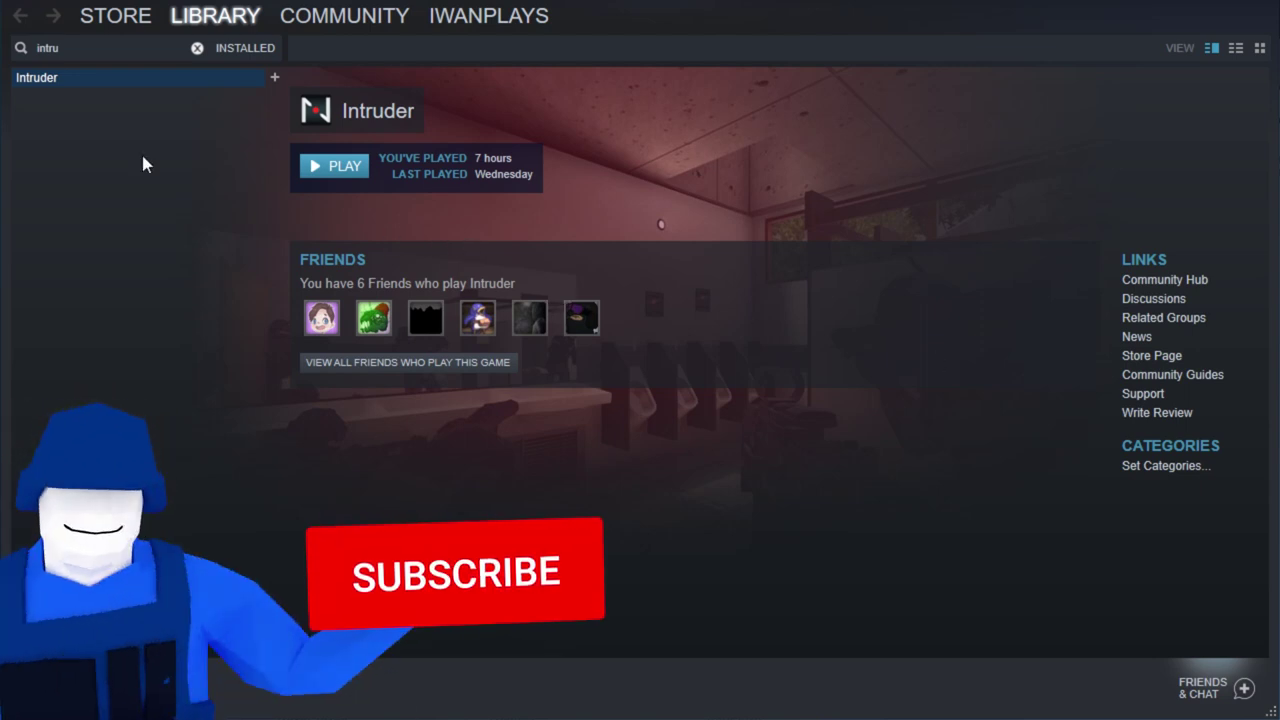
Open Intruder's Properties from the Steam Library and browse its local files
{"action": "right_click", "coordinate": [33, 85]}
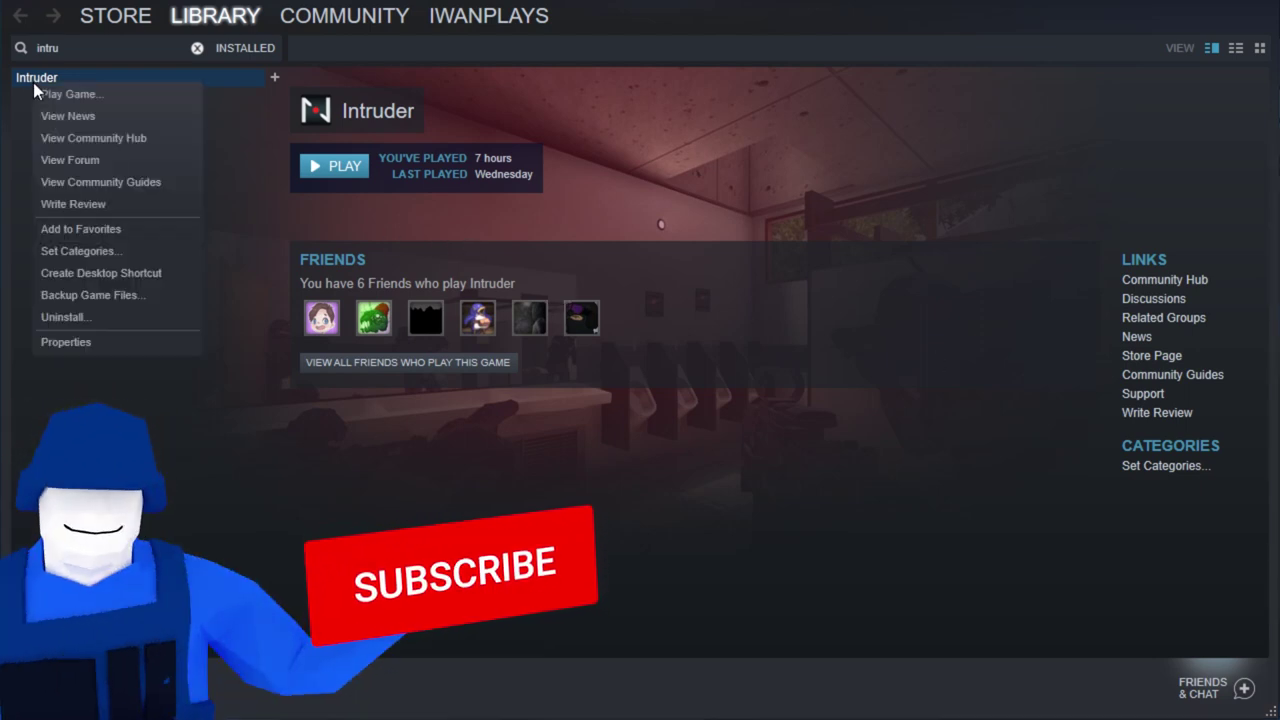
{"action": "left_click", "coordinate": [118, 342]}
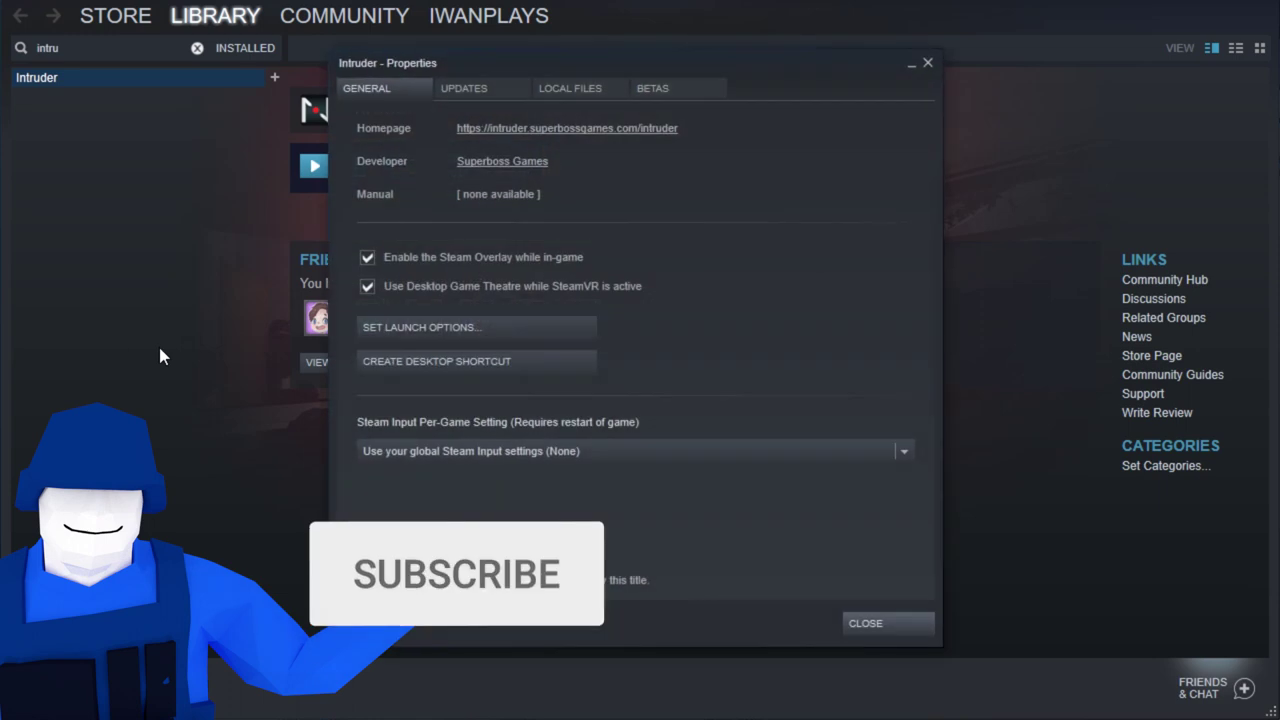
{"action": "left_click", "coordinate": [590, 90]}
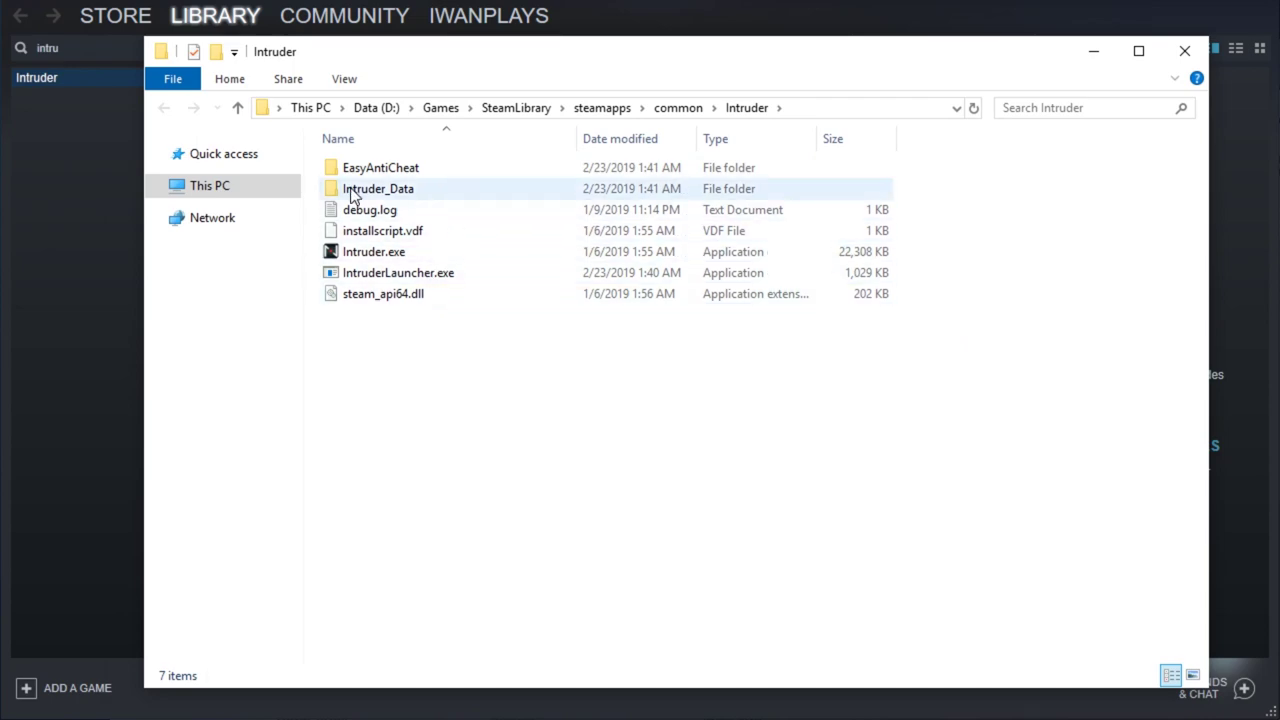
Open Intruder_Data and look through its 48 items
{"action": "double_click", "coordinate": [388, 192]}
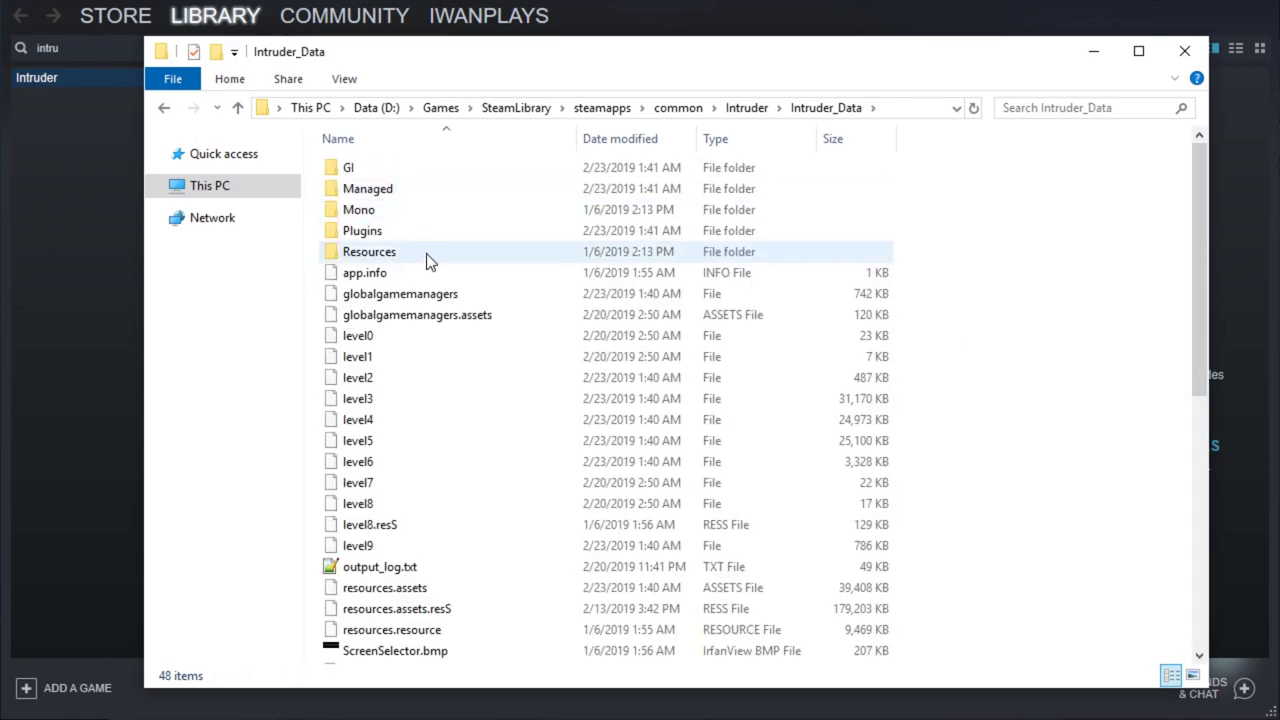
{"action": "scroll", "coordinate": [624, 250], "scroll_direction": "down", "scroll_amount": 8}
{"action": "scroll", "coordinate": [615, 250], "scroll_direction": "up", "scroll_amount": 8}
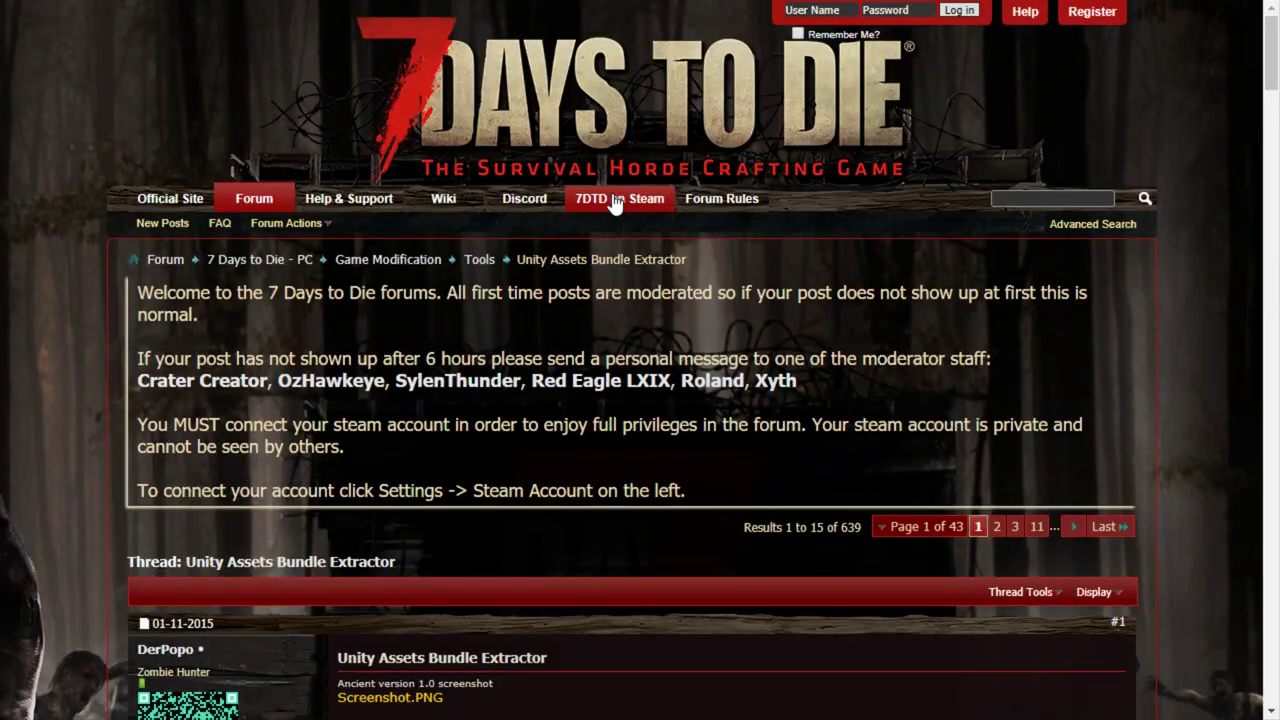
Download the 64-bit 2.2 stable b AssetsBundleExtractor zip from the UABE thread's Releases list
{"action": "scroll", "coordinate": [620, 192], "scroll_direction": "down", "scroll_amount": 3}
{"action": "double_click", "coordinate": [402, 258]}
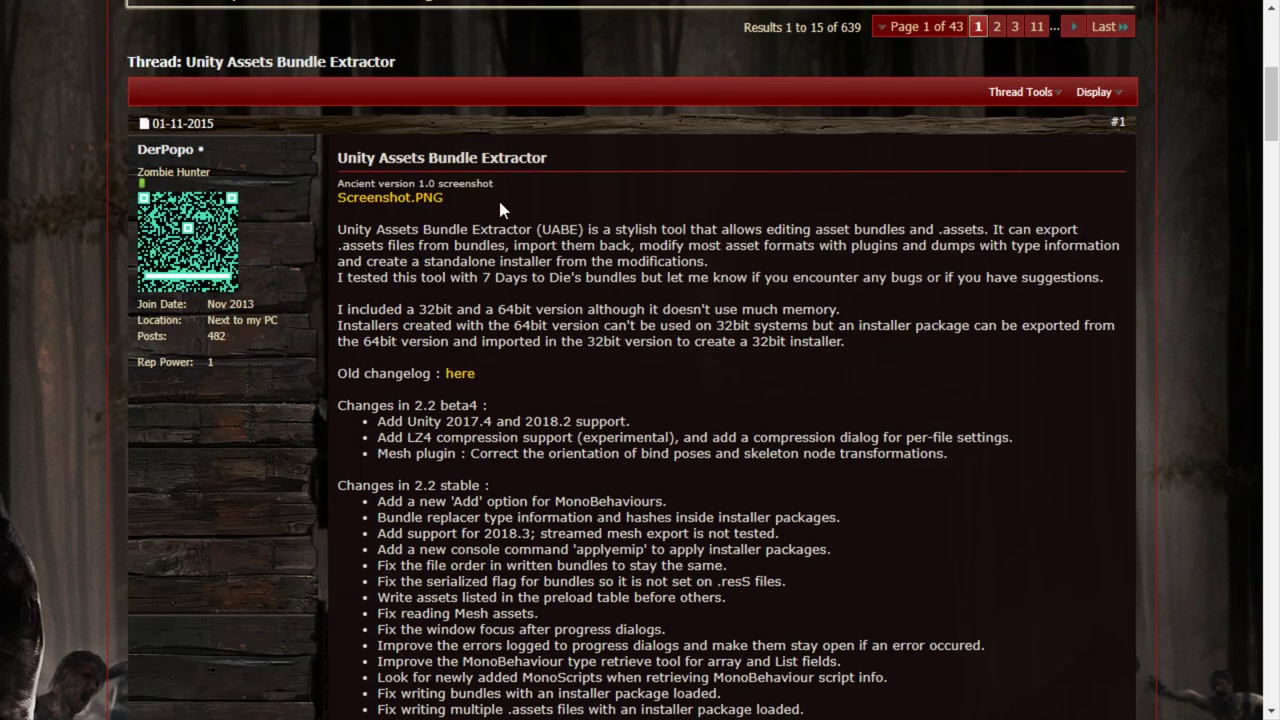
{"action": "scroll", "coordinate": [502, 208], "scroll_direction": "down", "scroll_amount": 10}
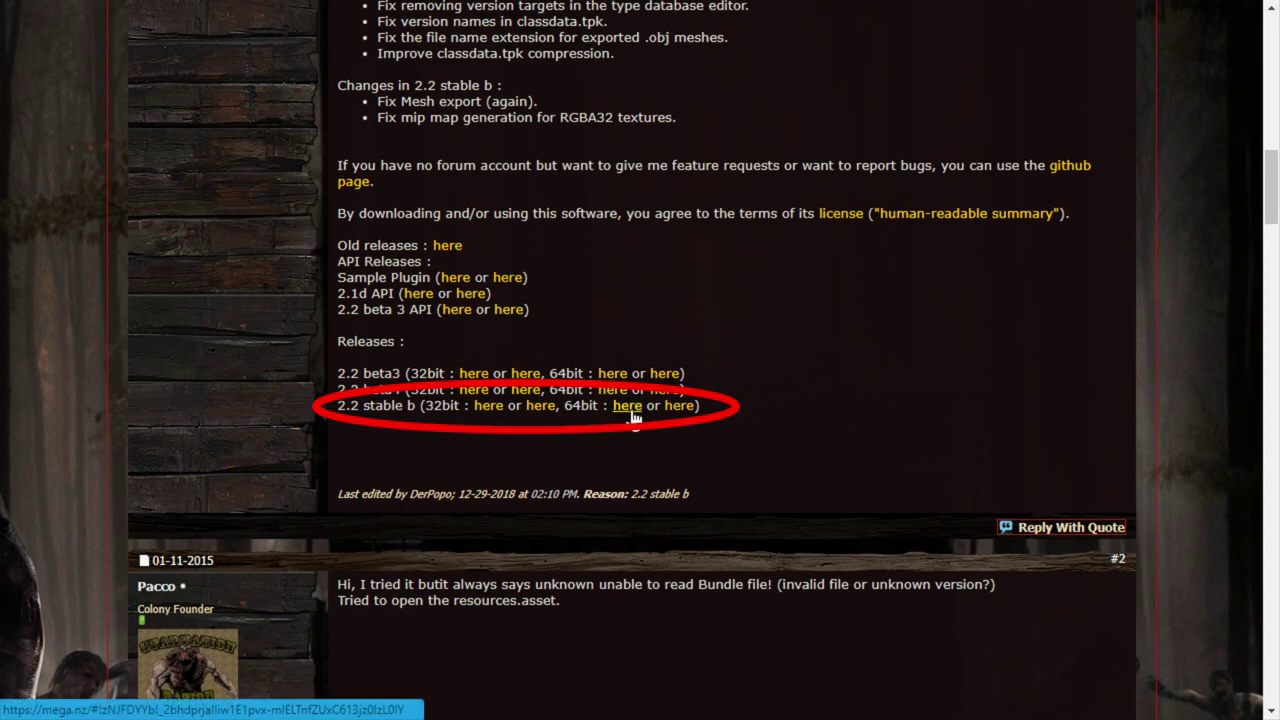
{"action": "left_click", "coordinate": [678, 406]}
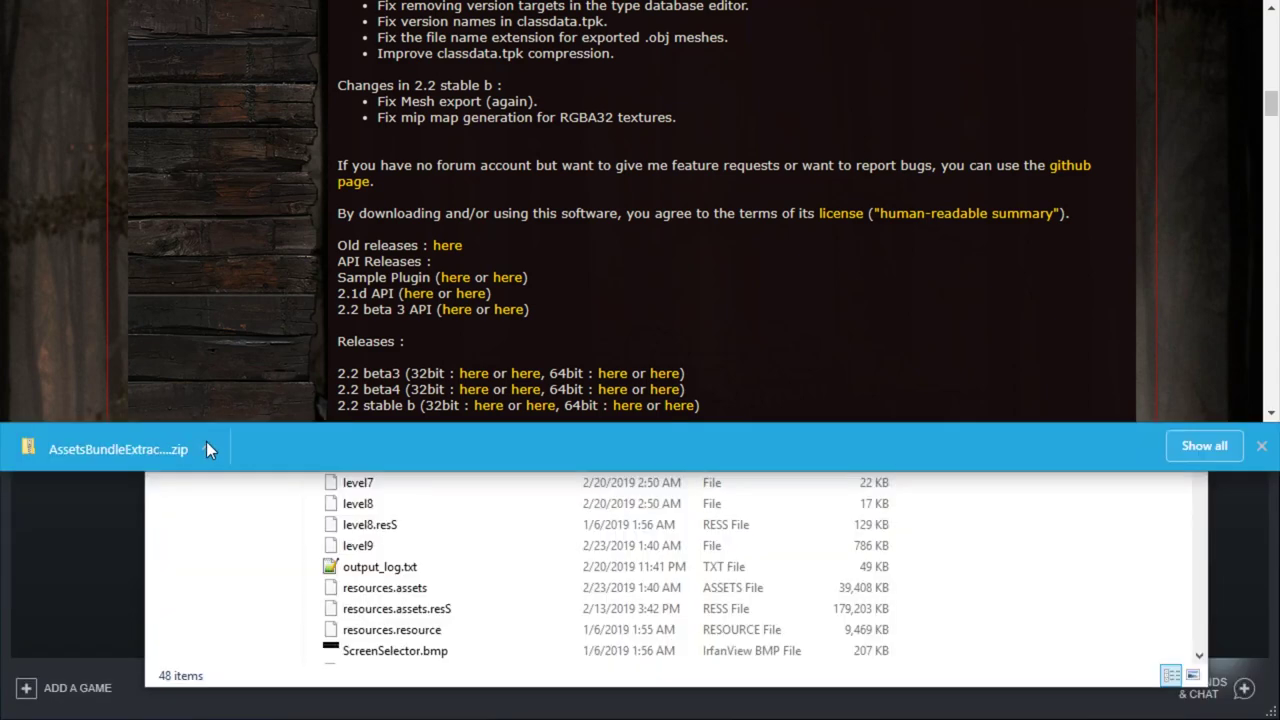
Extract the downloaded AssetsBundleExtractor zip into its own folder
{"action": "left_click", "coordinate": [206, 445]}
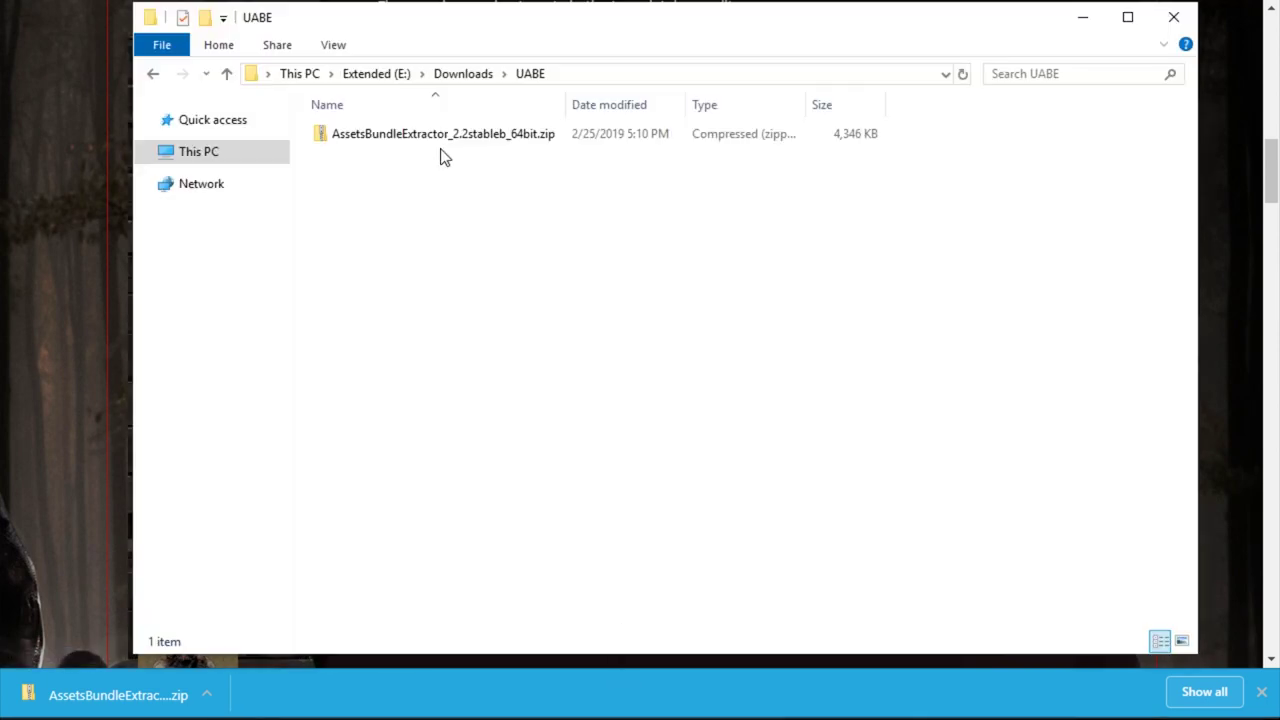
{"action": "right_click", "coordinate": [407, 136]}
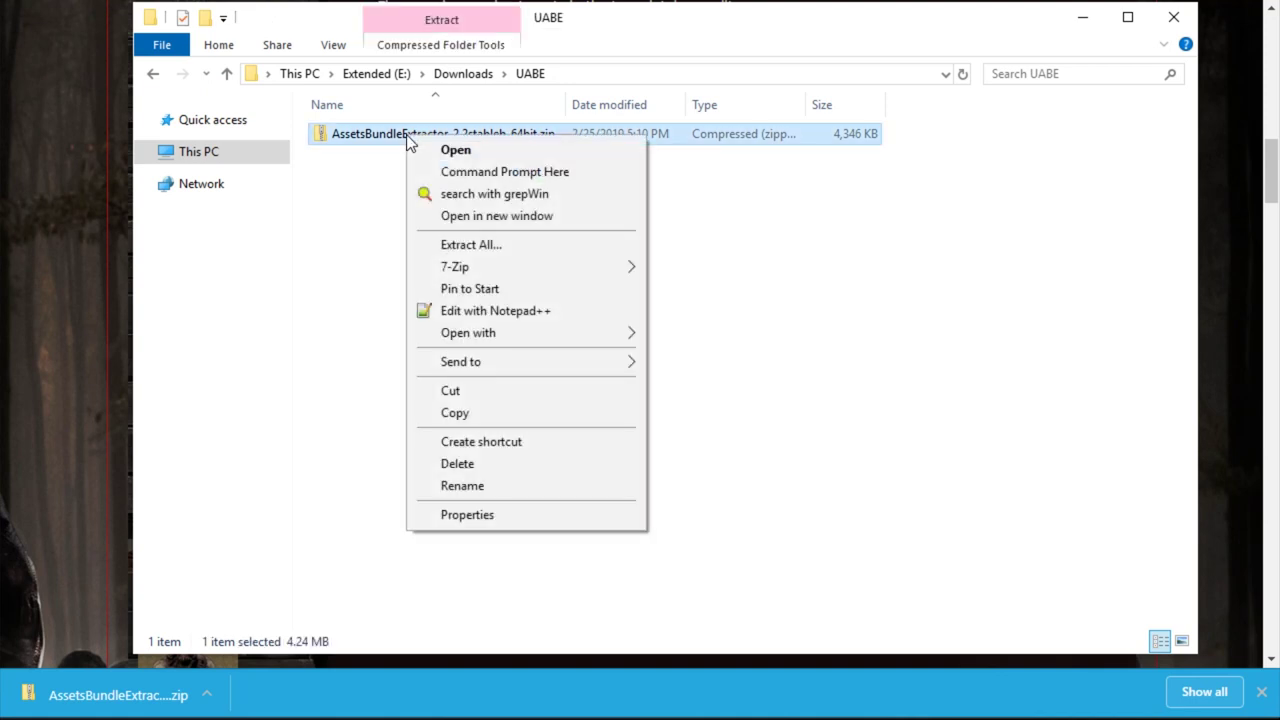
{"action": "left_click", "coordinate": [492, 245]}
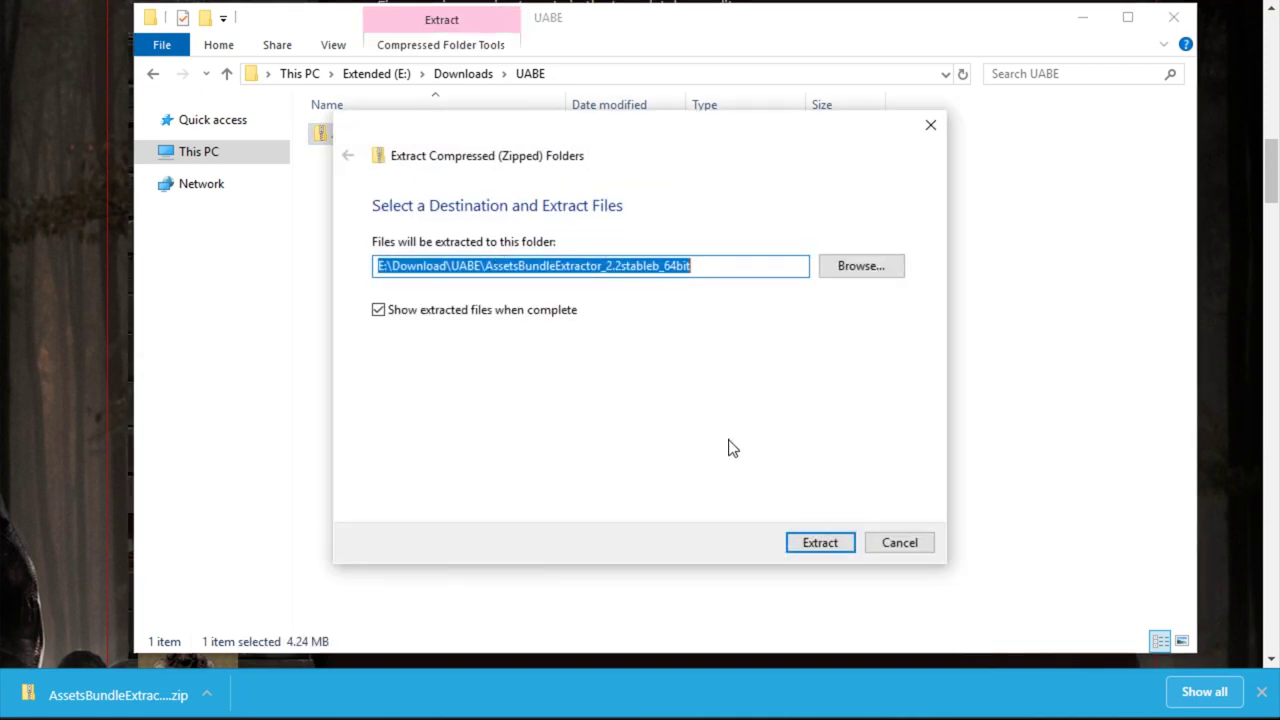
{"action": "left_click", "coordinate": [827, 548]}
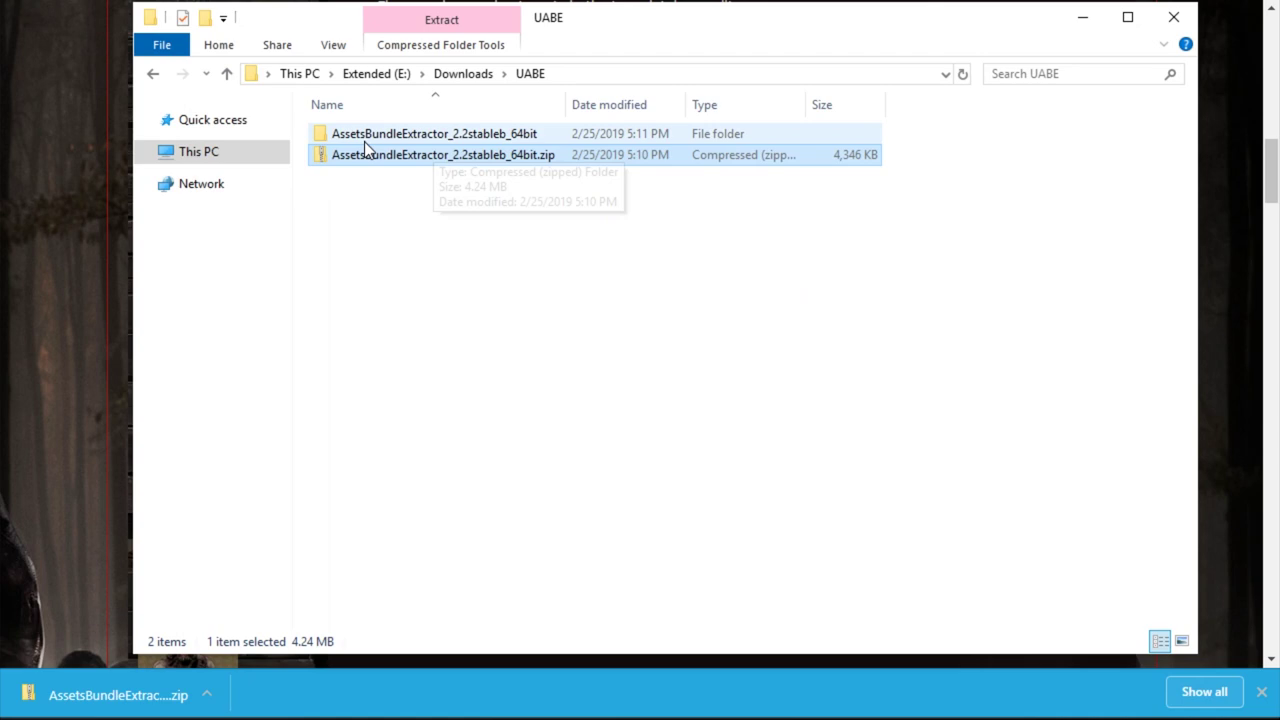
{"action": "left_click", "coordinate": [364, 138]}
{"action": "left_click", "coordinate": [358, 156]}
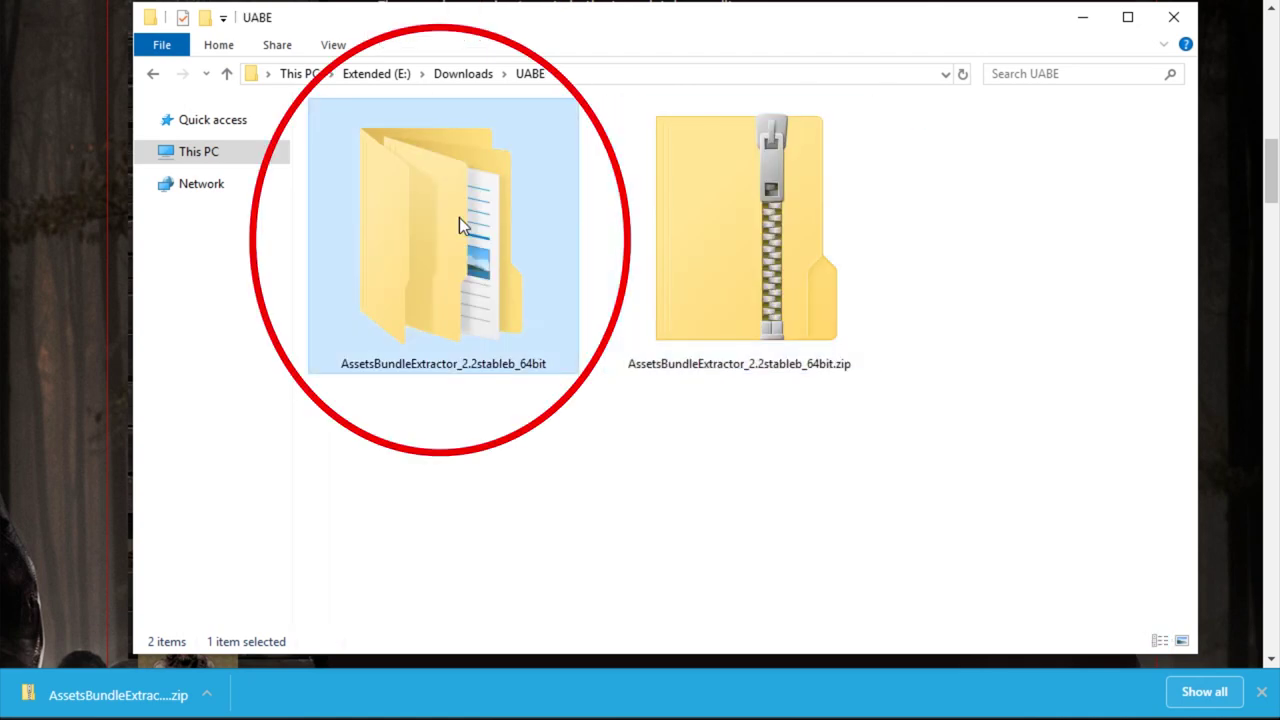
Permanently delete the zip and open the extracted folder's 64bit subfolder
{"action": "left_click", "coordinate": [734, 255]}
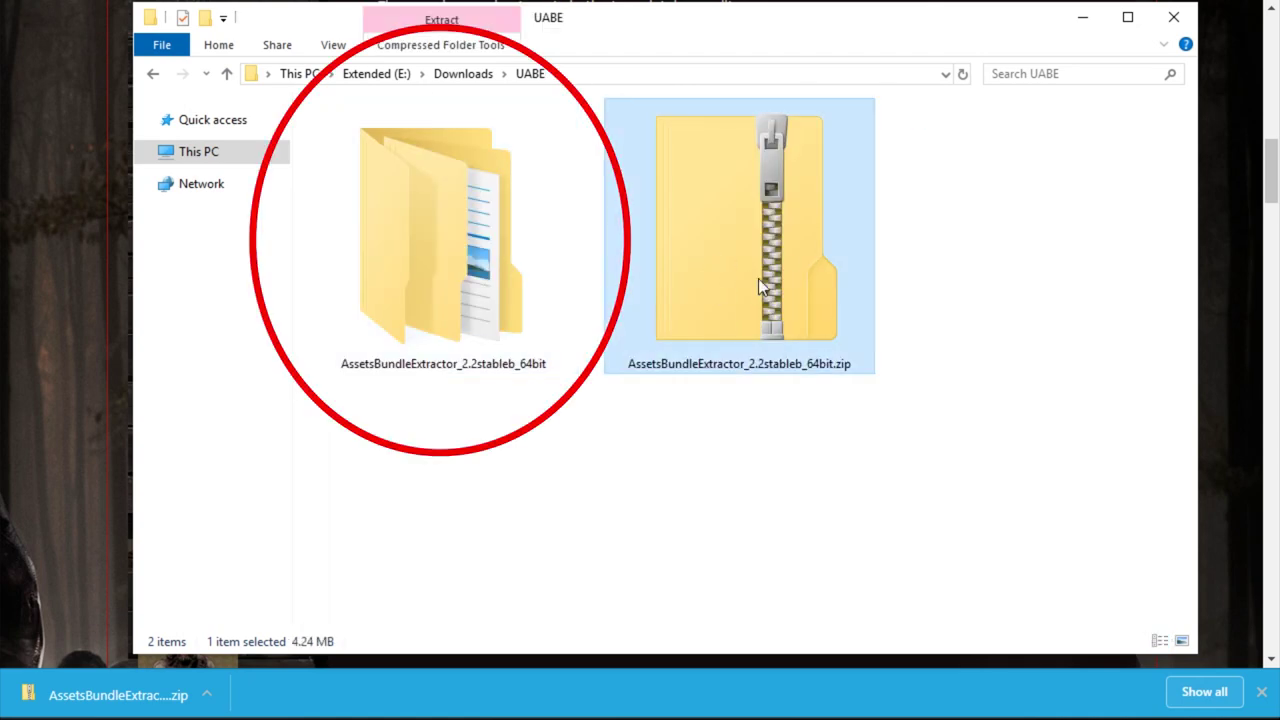
{"action": "key", "text": "shift+Delete"}
{"action": "key", "text": "Return"}
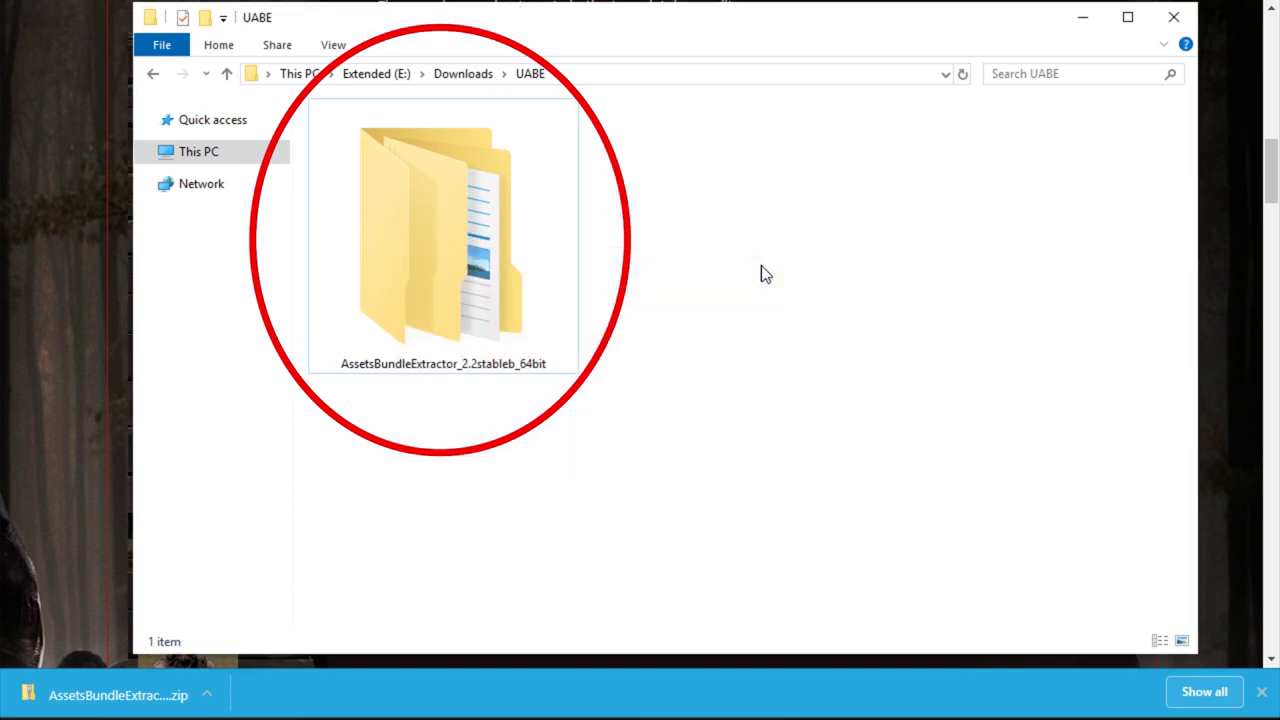
{"action": "double_click", "coordinate": [494, 251]}
{"action": "double_click", "coordinate": [431, 138]}
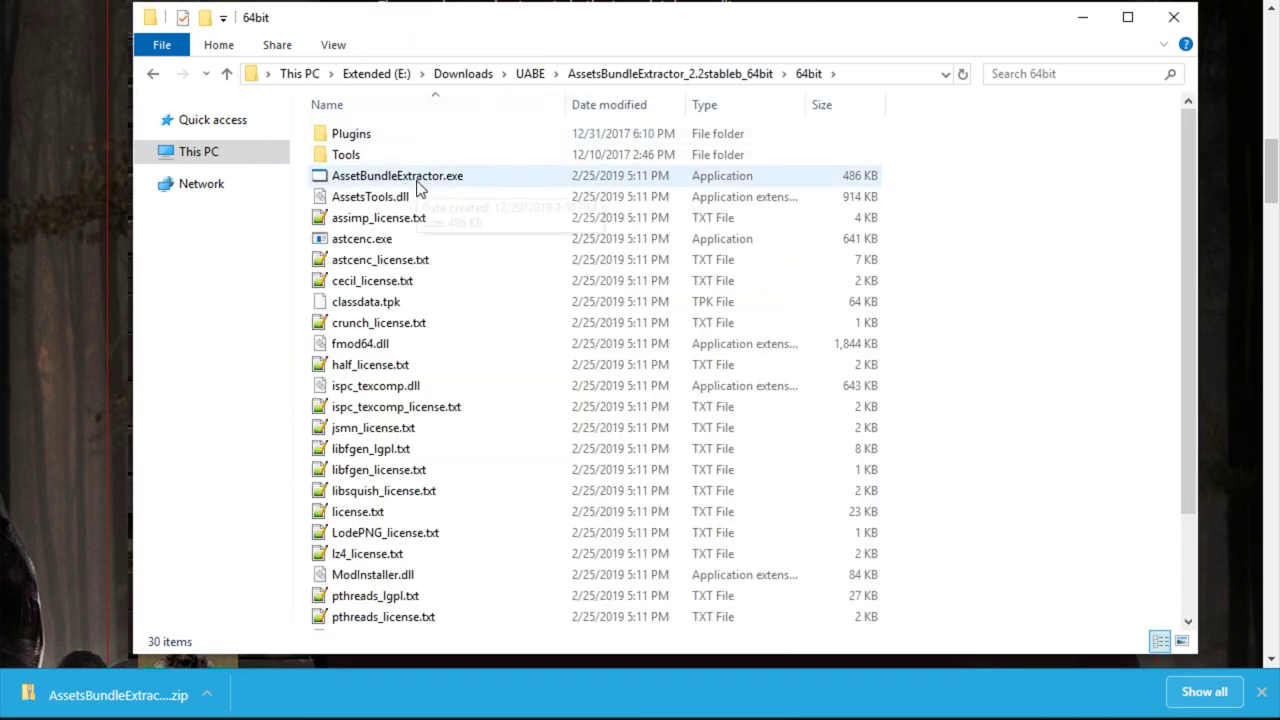
Launch AssetBundleExtractor.exe, getting past the SmartScreen warning with Run anyway
{"action": "double_click", "coordinate": [427, 183]}
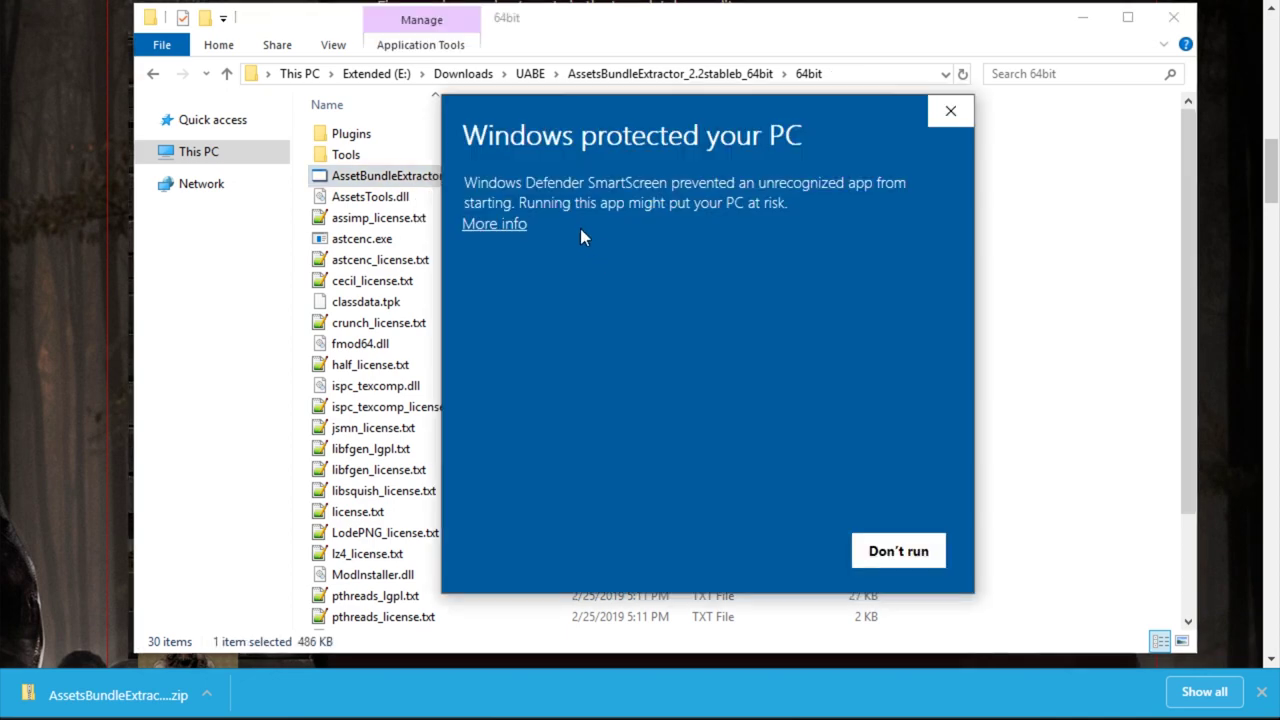
{"action": "left_click", "coordinate": [512, 226]}
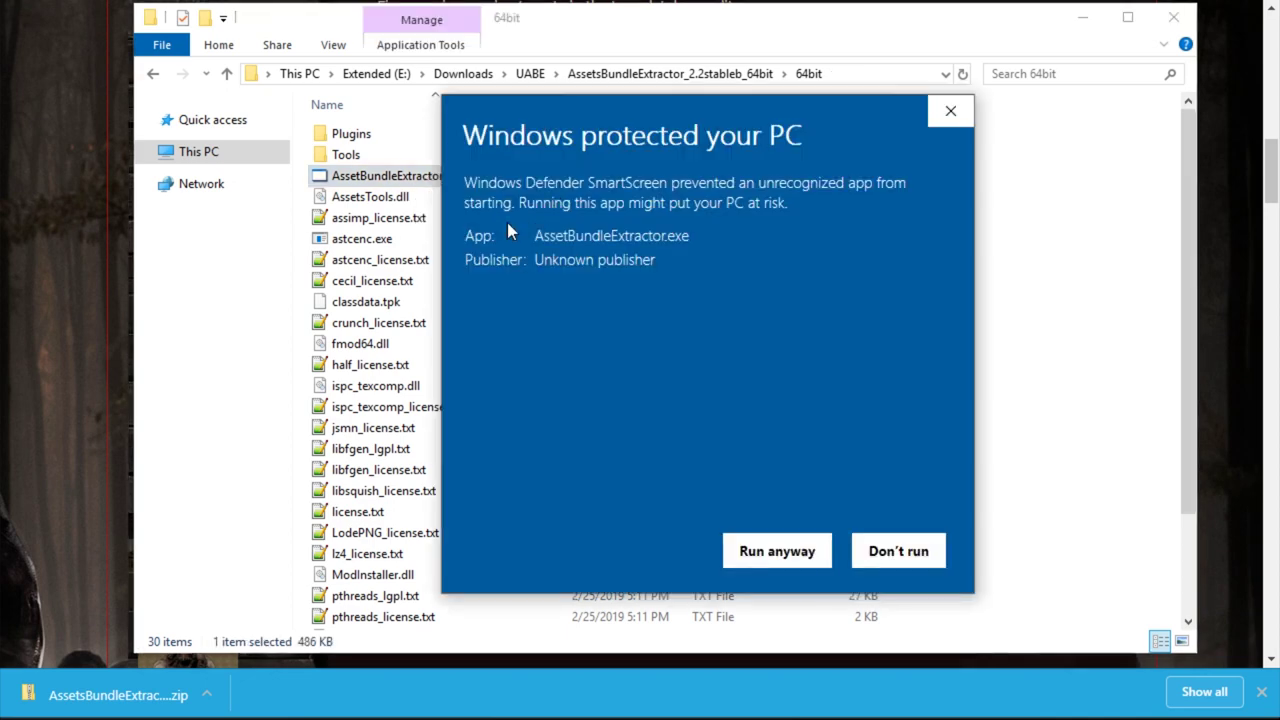
{"action": "left_click", "coordinate": [770, 547]}
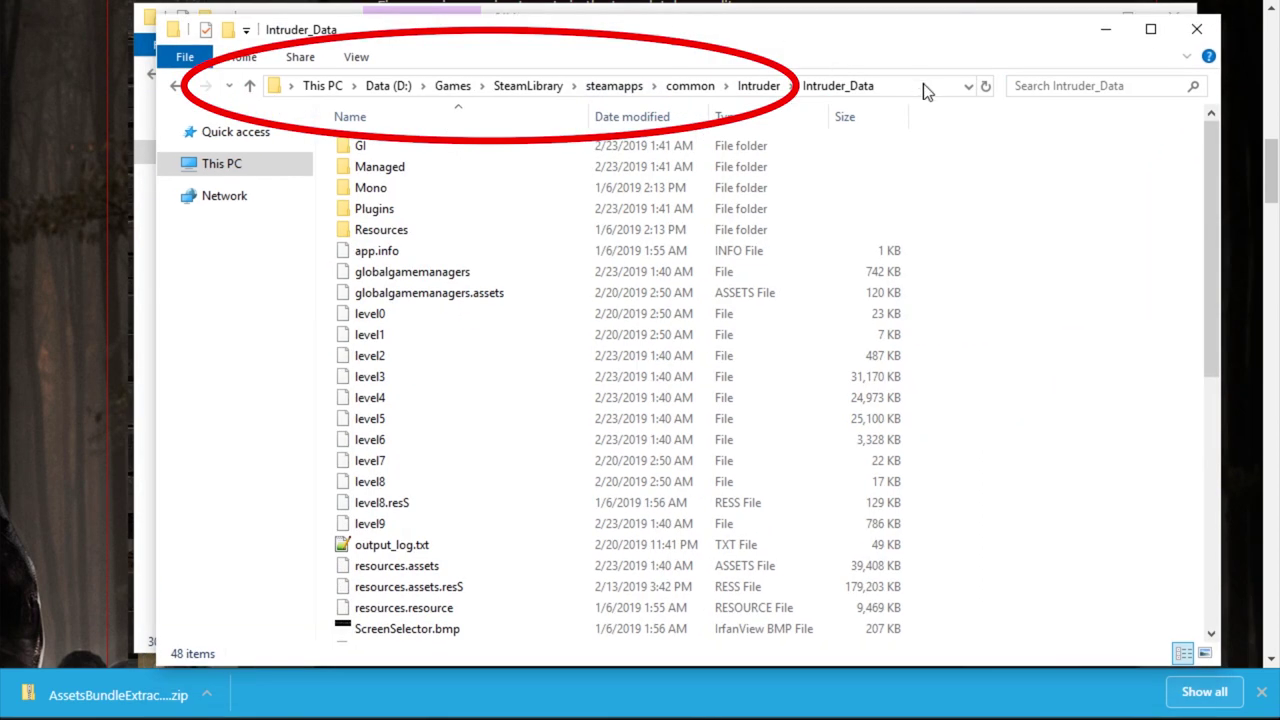
Copy the Intruder_Data folder path from the File Explorer address bar
{"action": "left_click", "coordinate": [914, 85]}
{"action": "left_click", "coordinate": [604, 90]}
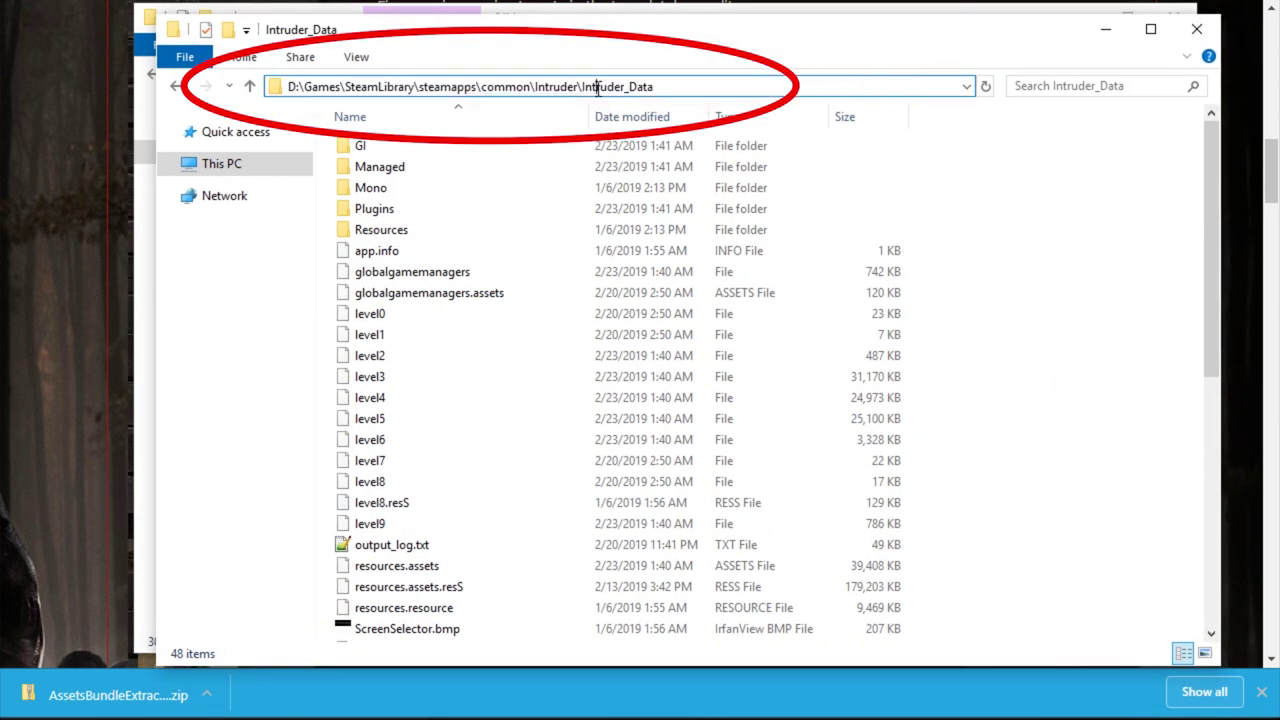
{"action": "double_click", "coordinate": [600, 88]}
{"action": "left_click", "coordinate": [668, 86]}
{"action": "key", "text": "ctrl+a"}
{"action": "key", "text": "ctrl+c"}
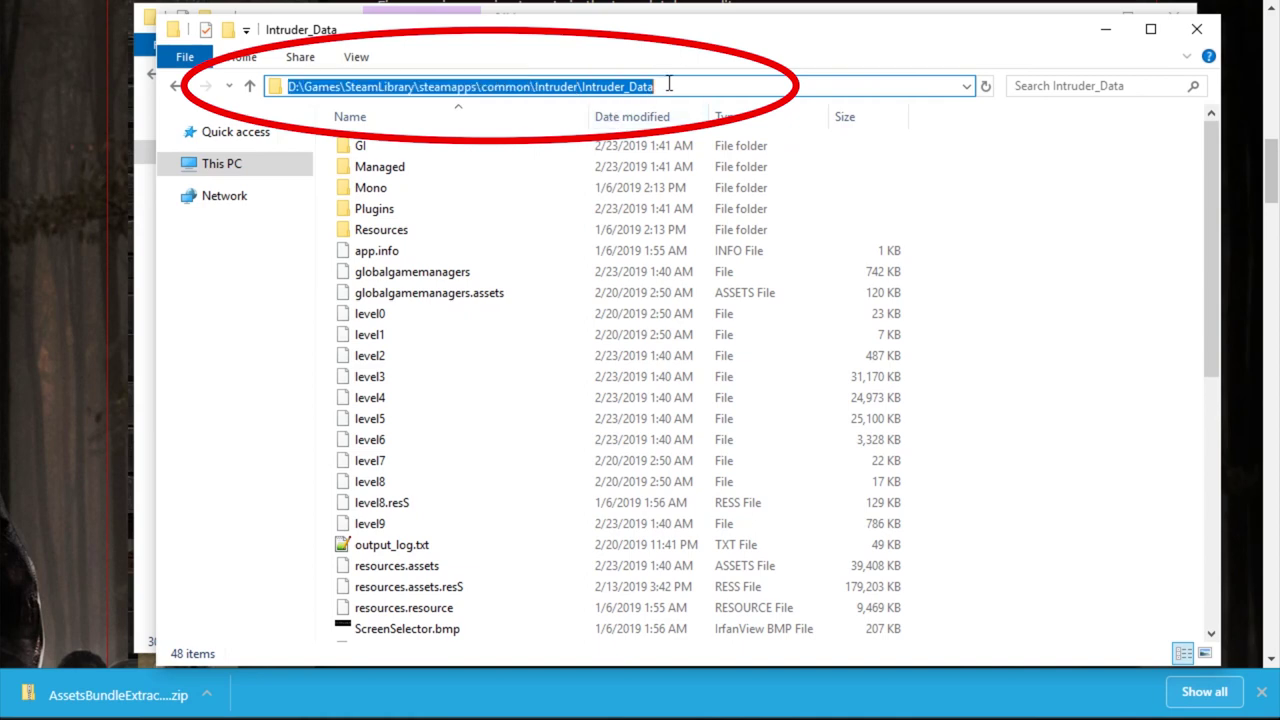
Load resources.assets from the pasted Intruder_Data path through File > Open
{"action": "left_click_drag", "start_coordinate": [712, 152], "coordinate": [699, 167]}
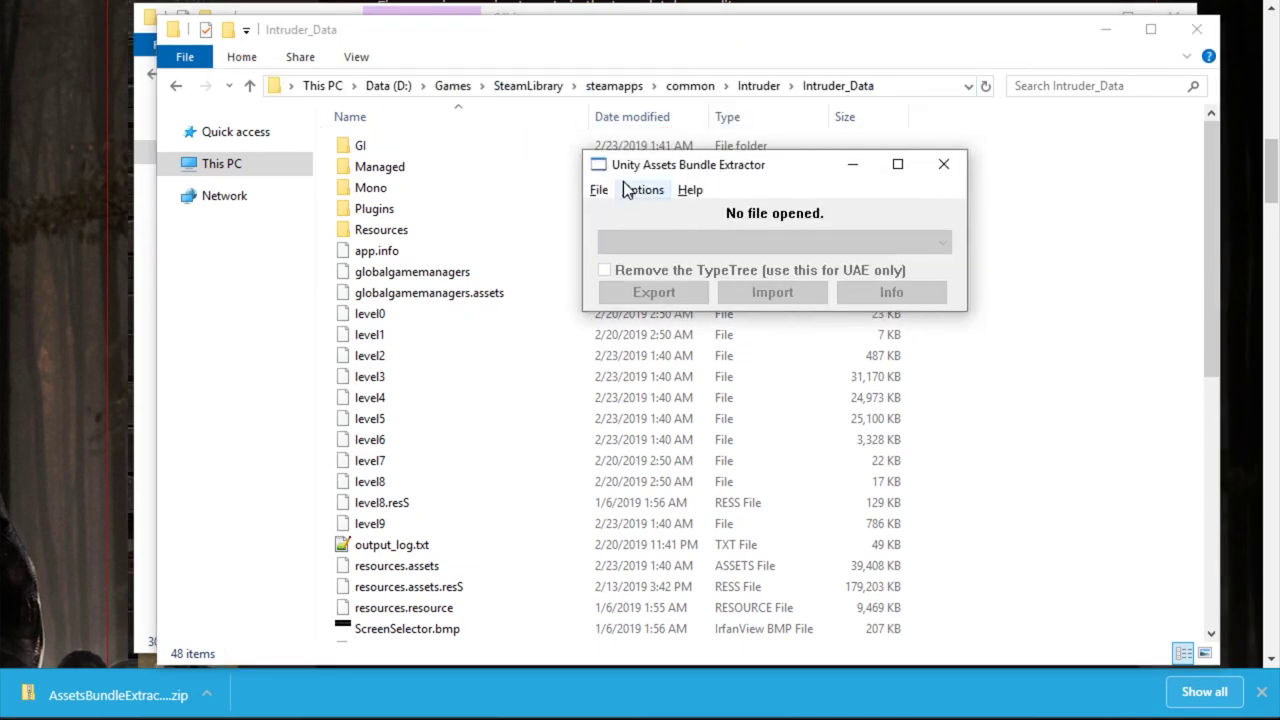
{"action": "left_click", "coordinate": [598, 189]}
{"action": "left_click", "coordinate": [632, 218]}
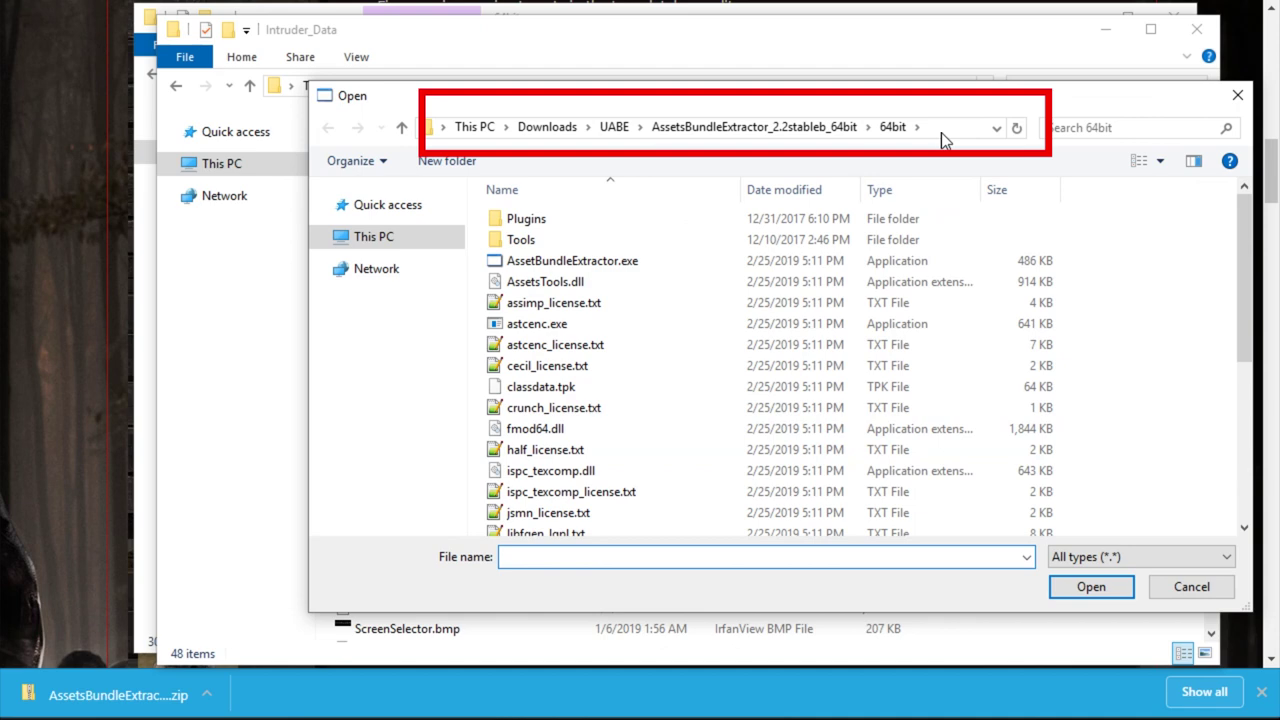
{"action": "left_click", "coordinate": [941, 132]}
{"action": "key", "text": "ctrl+v"}
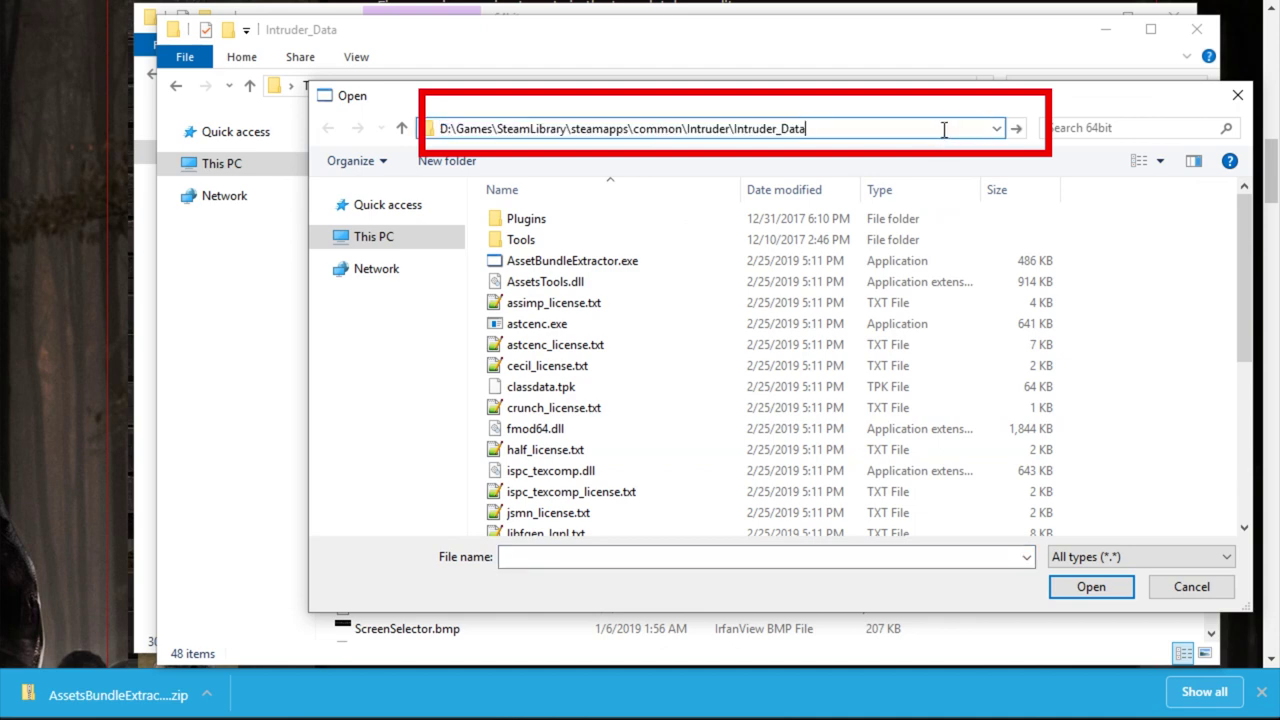
{"action": "key", "text": "Return"}
{"action": "scroll", "coordinate": [646, 400], "scroll_direction": "down", "scroll_amount": 5}
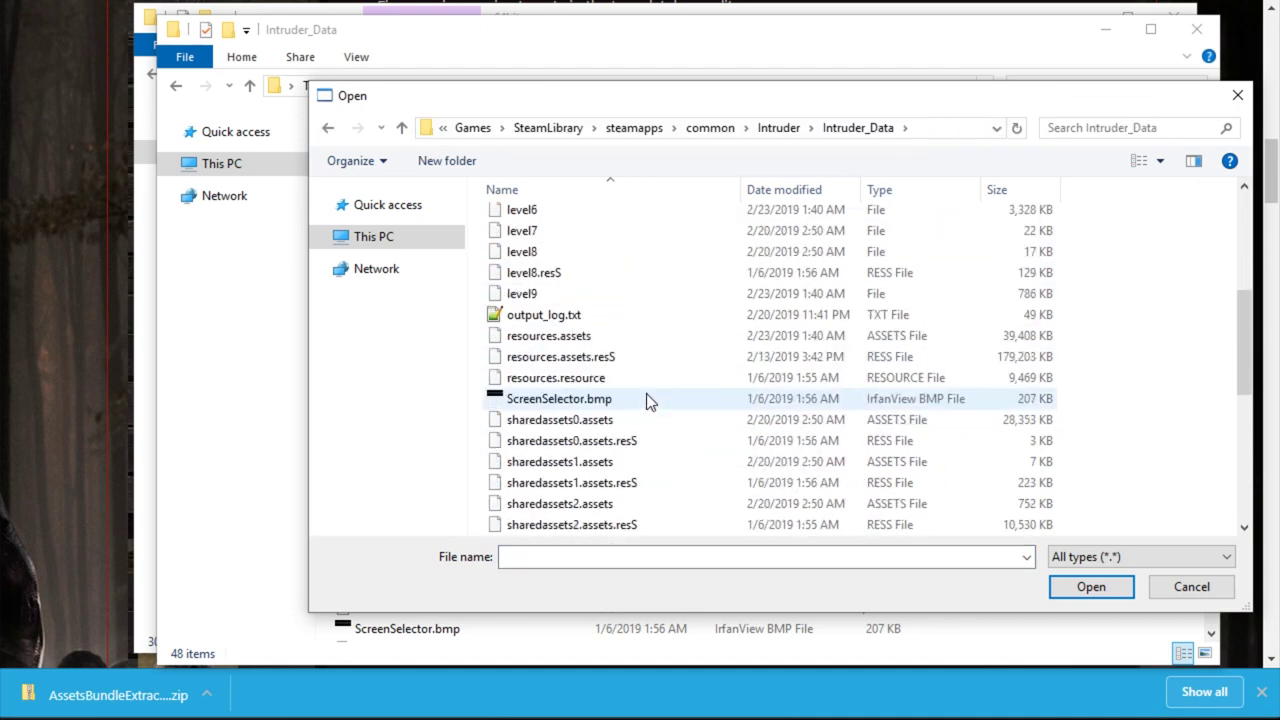
{"action": "left_click", "coordinate": [549, 343]}
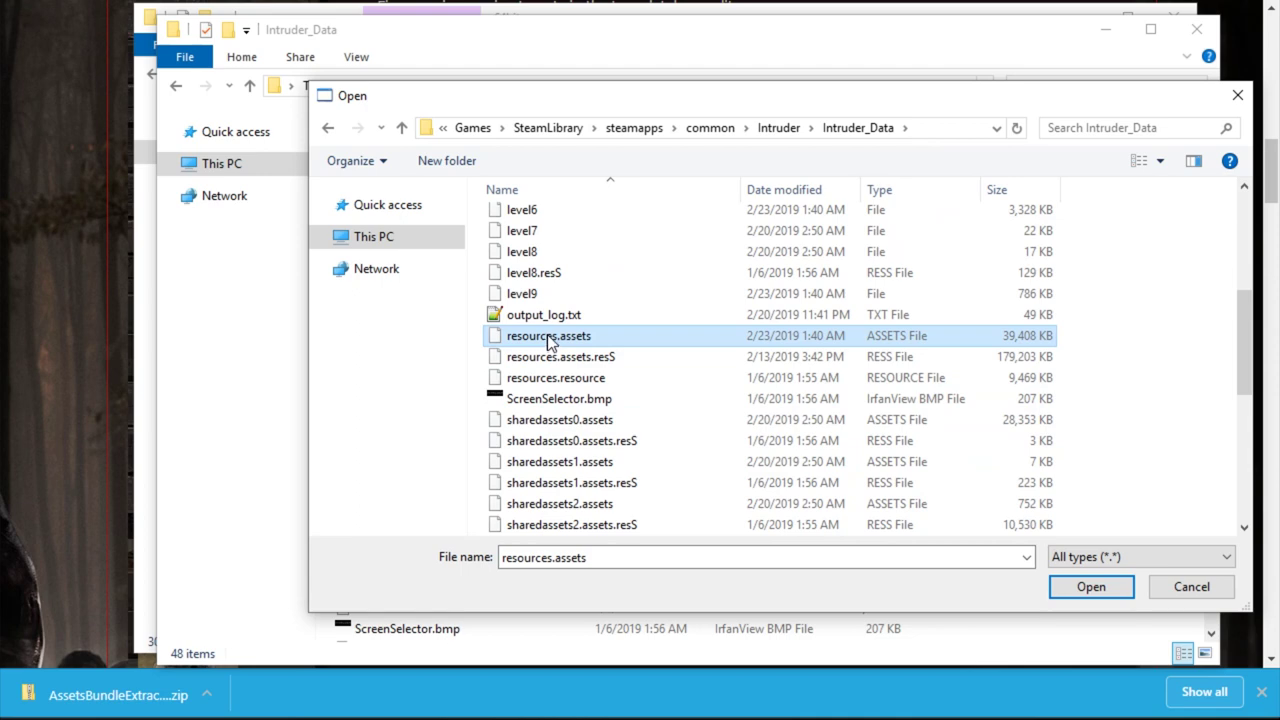
{"action": "scroll", "coordinate": [633, 341], "scroll_direction": "up", "scroll_amount": 5}
{"action": "scroll", "coordinate": [633, 341], "scroll_direction": "down", "scroll_amount": 4}
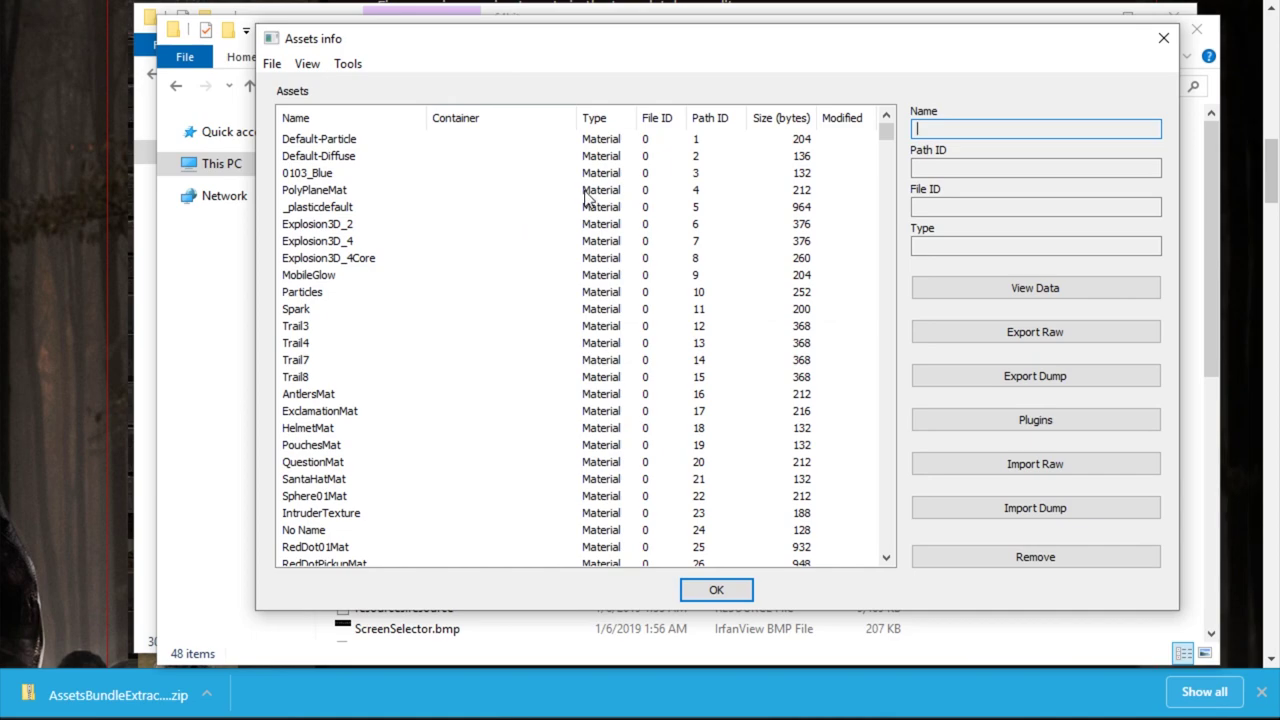
Sort the Assets info list by the Type column and widen that column
{"action": "mouse_move", "coordinate": [881, 132]}
{"action": "left_mouse_down"}
{"action": "mouse_move", "coordinate": [885, 567]}
{"action": "mouse_move", "coordinate": [886, 409]}
{"action": "mouse_move", "coordinate": [923, 114]}
{"action": "left_mouse_up"}
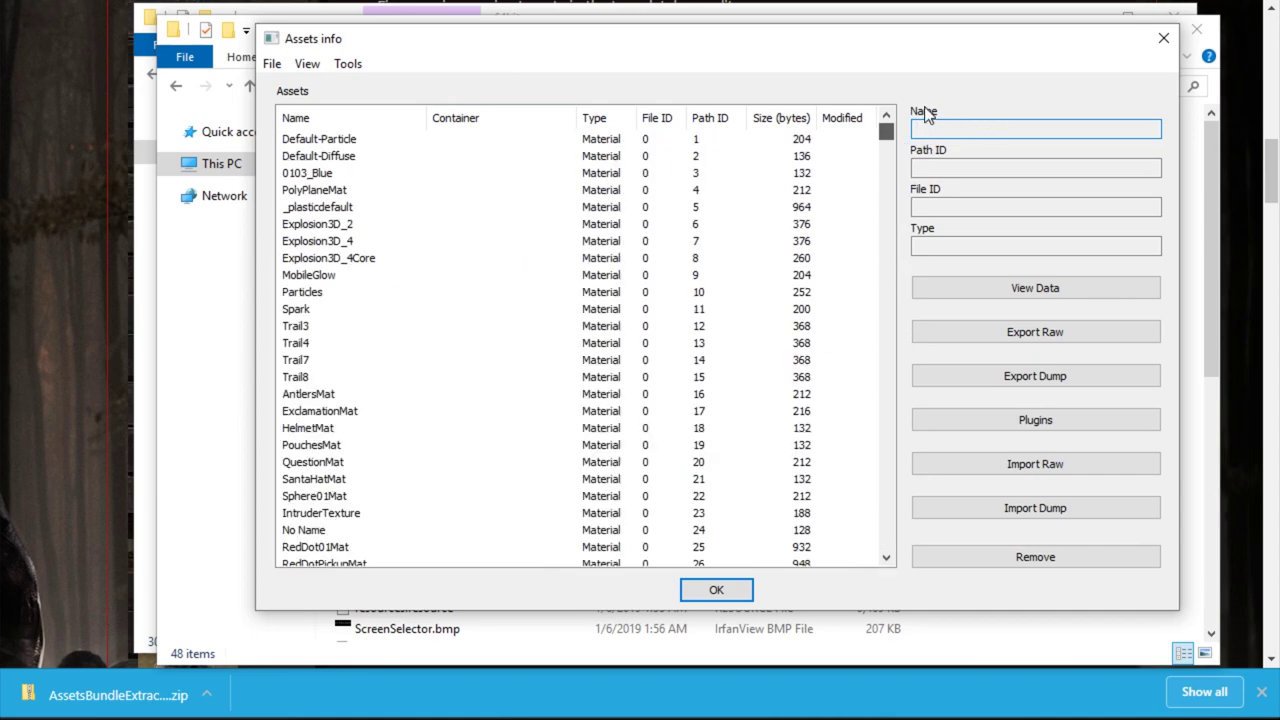
{"action": "left_click", "coordinate": [606, 119]}
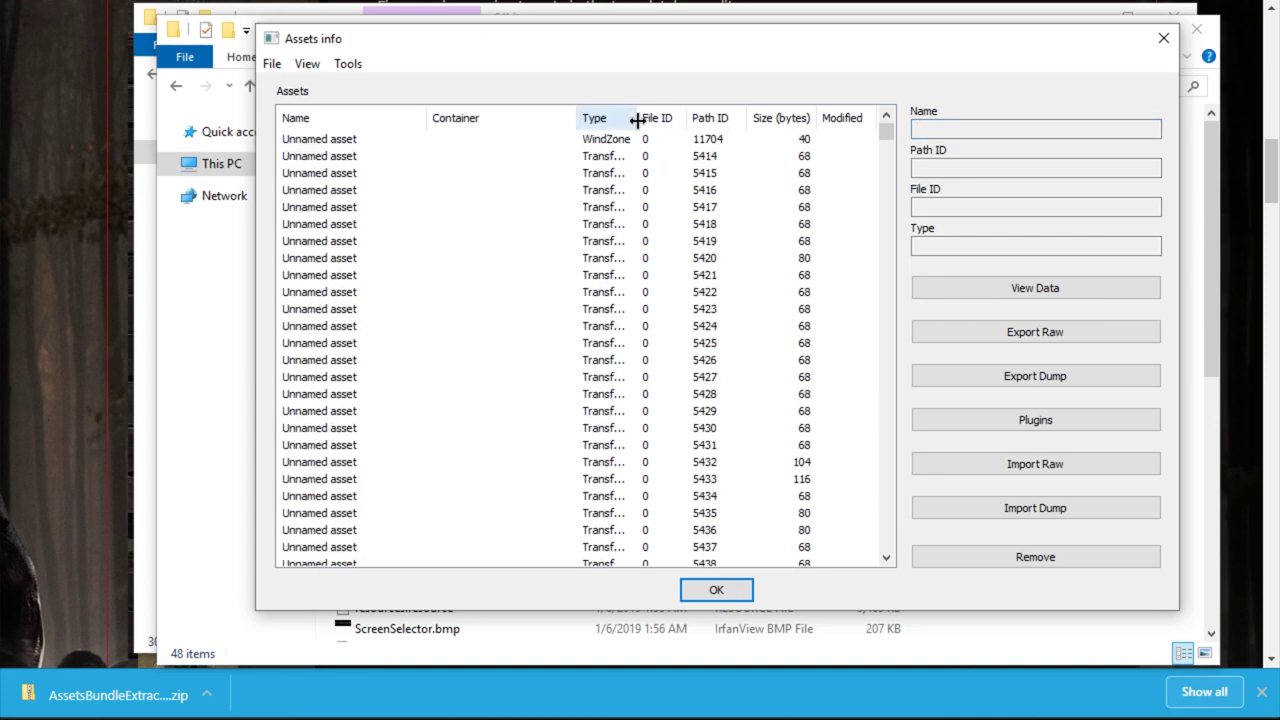
{"action": "left_click_drag", "start_coordinate": [636, 119], "coordinate": [658, 119]}
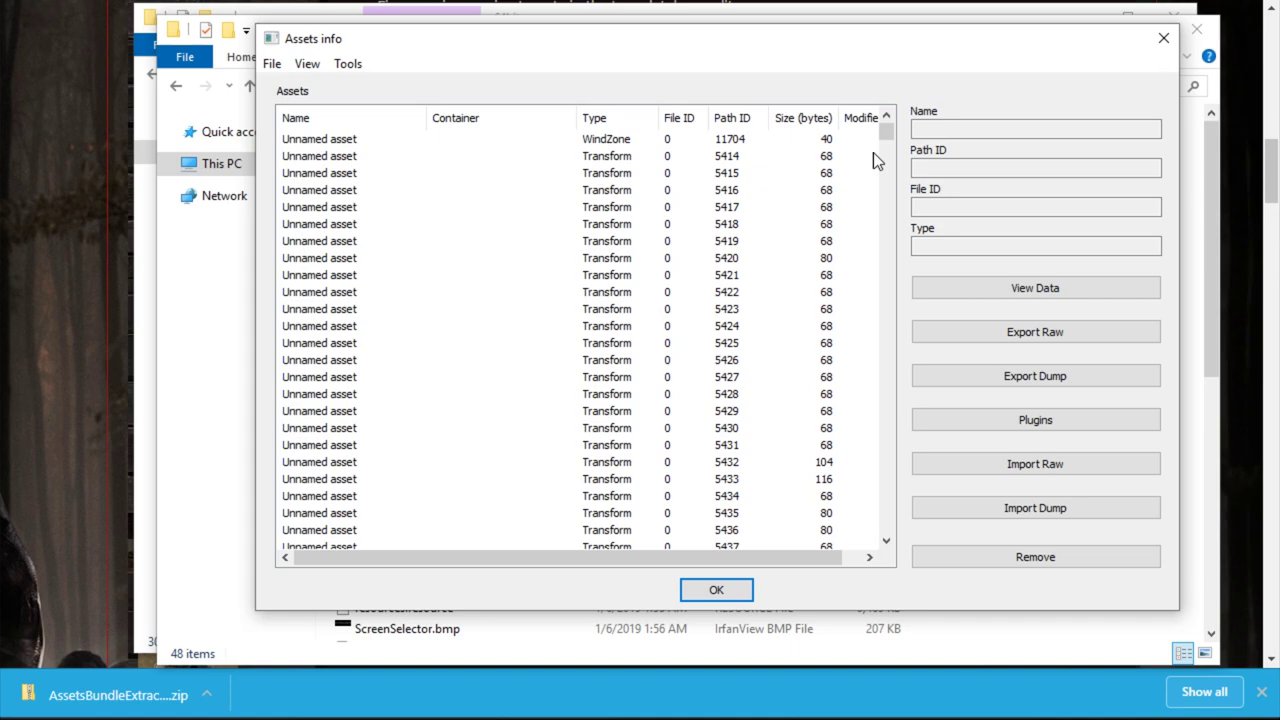
{"action": "left_click_drag", "start_coordinate": [886, 133], "coordinate": [880, 247]}
{"action": "scroll", "coordinate": [688, 245], "scroll_direction": "up", "scroll_amount": 20}
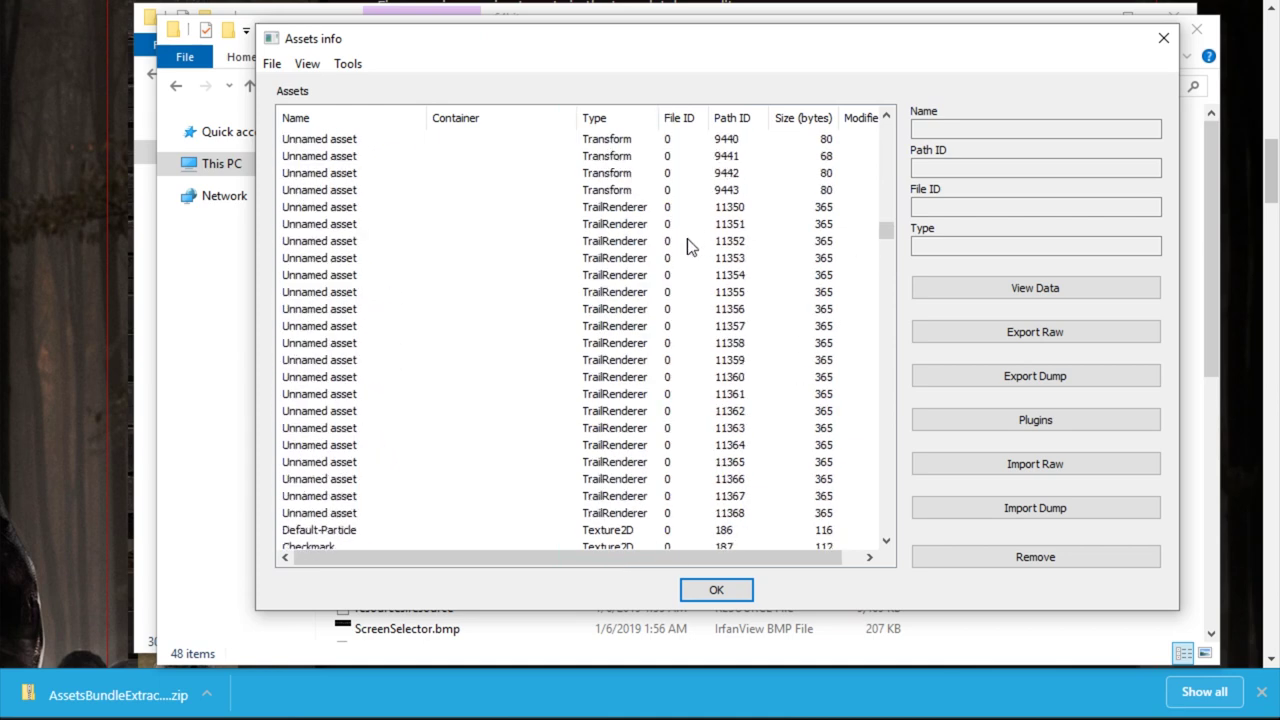
Select the Texture2D rows from Default-Particle through PB 1 as a range
{"action": "scroll", "coordinate": [688, 245], "scroll_direction": "down", "scroll_amount": 6}
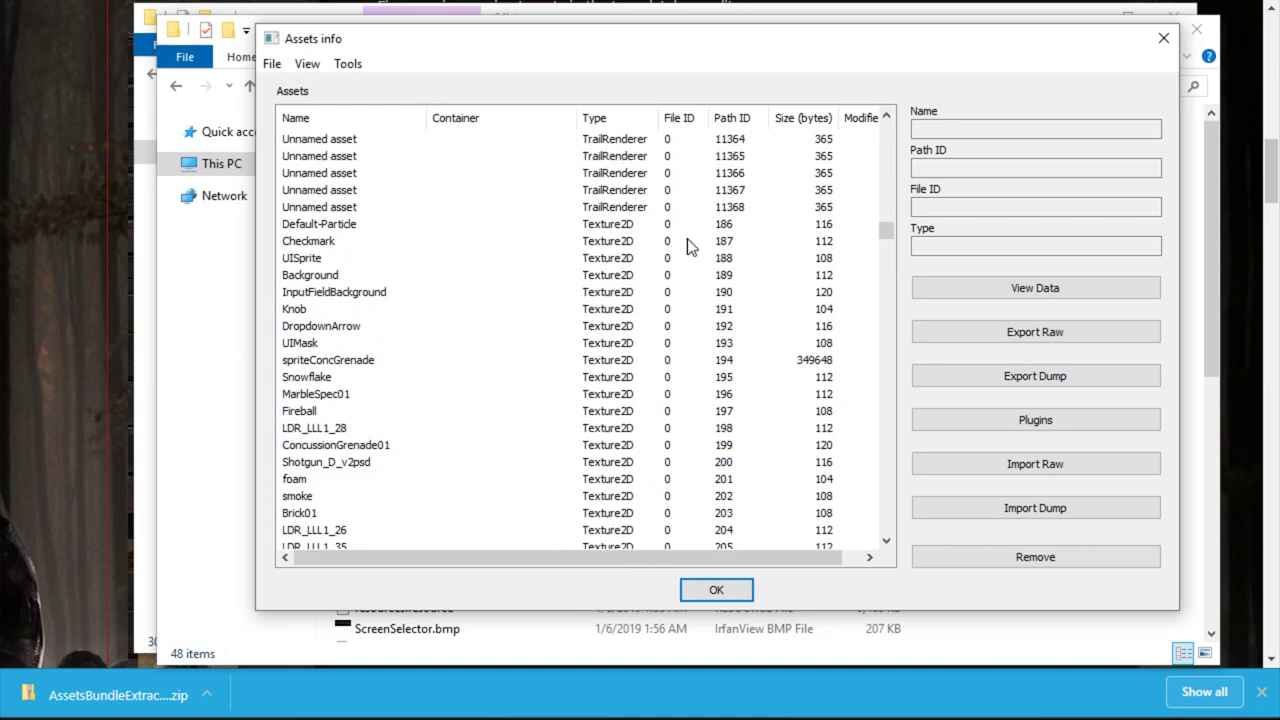
{"action": "left_click", "coordinate": [329, 228]}
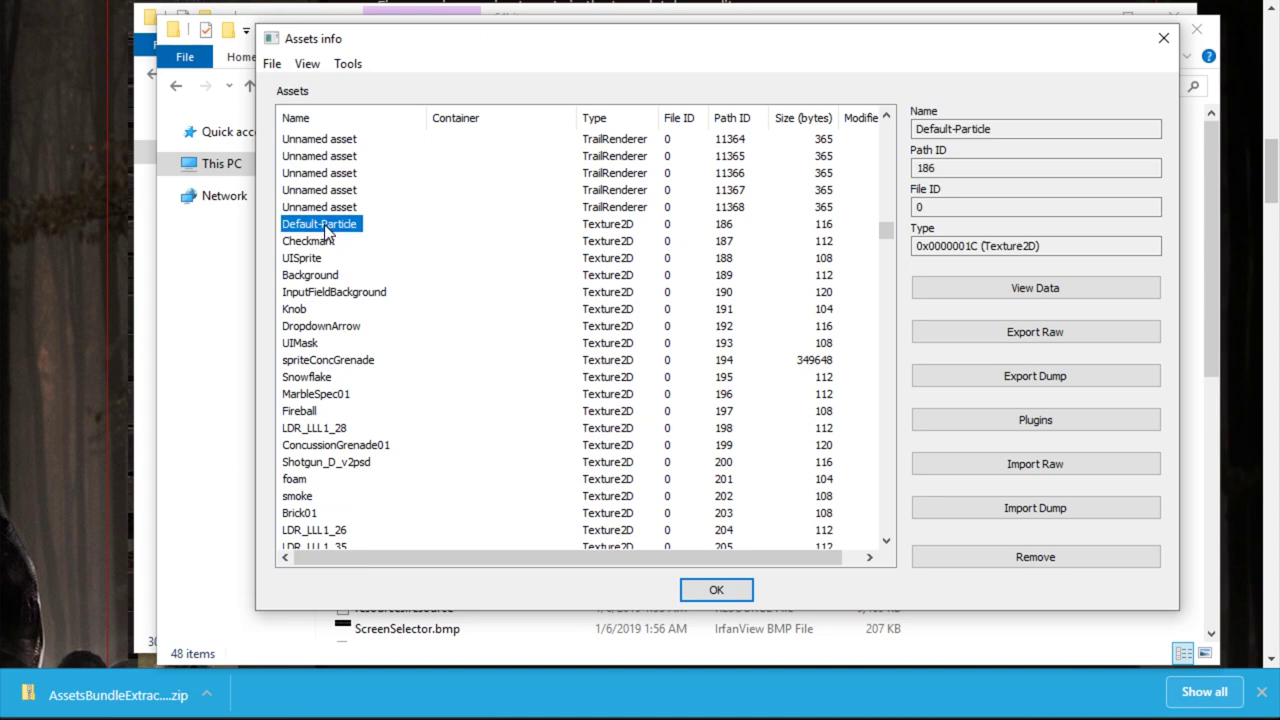
{"action": "left_click", "coordinate": [314, 450], "text": "shift"}
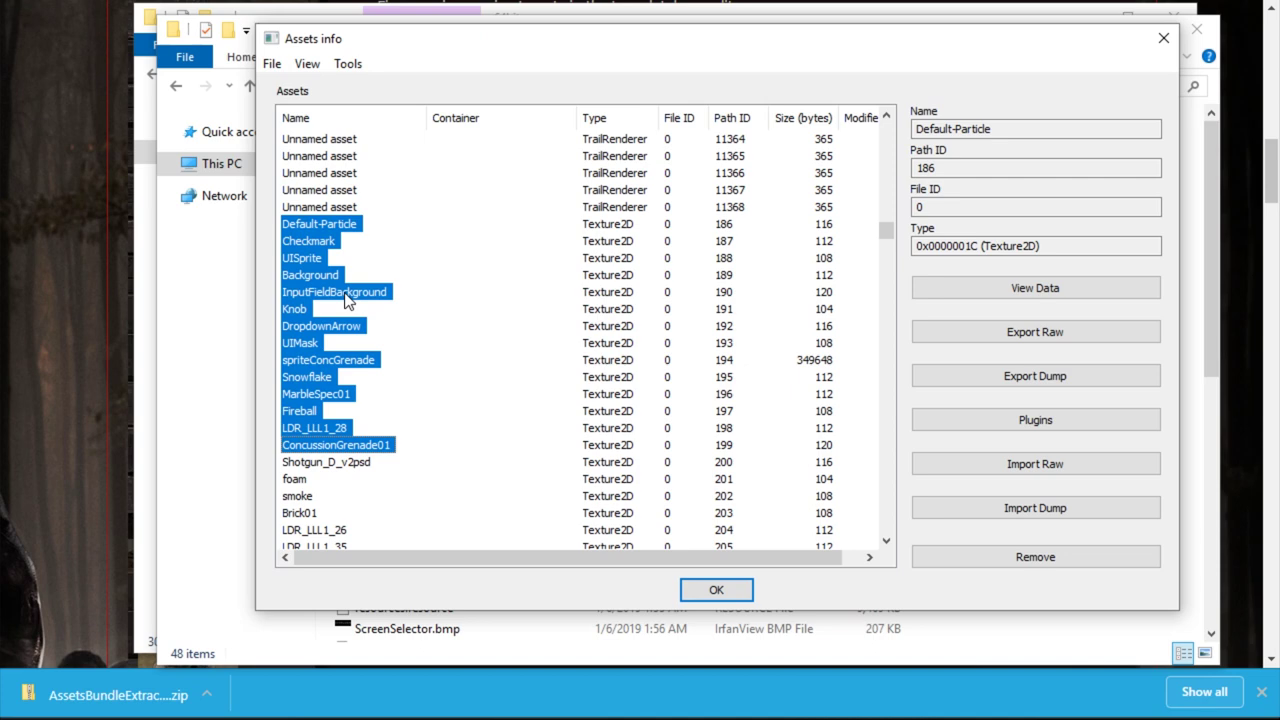
{"action": "left_click", "coordinate": [343, 228]}
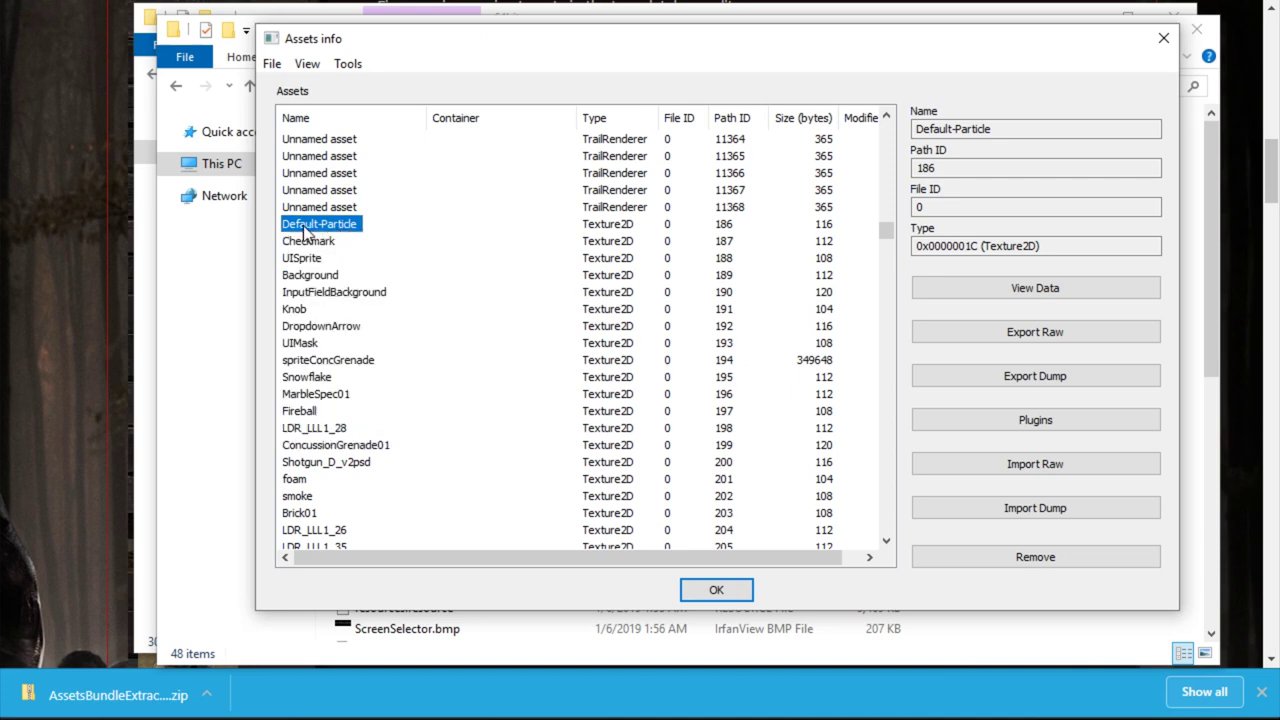
{"action": "left_click", "coordinate": [297, 446], "text": "shift"}
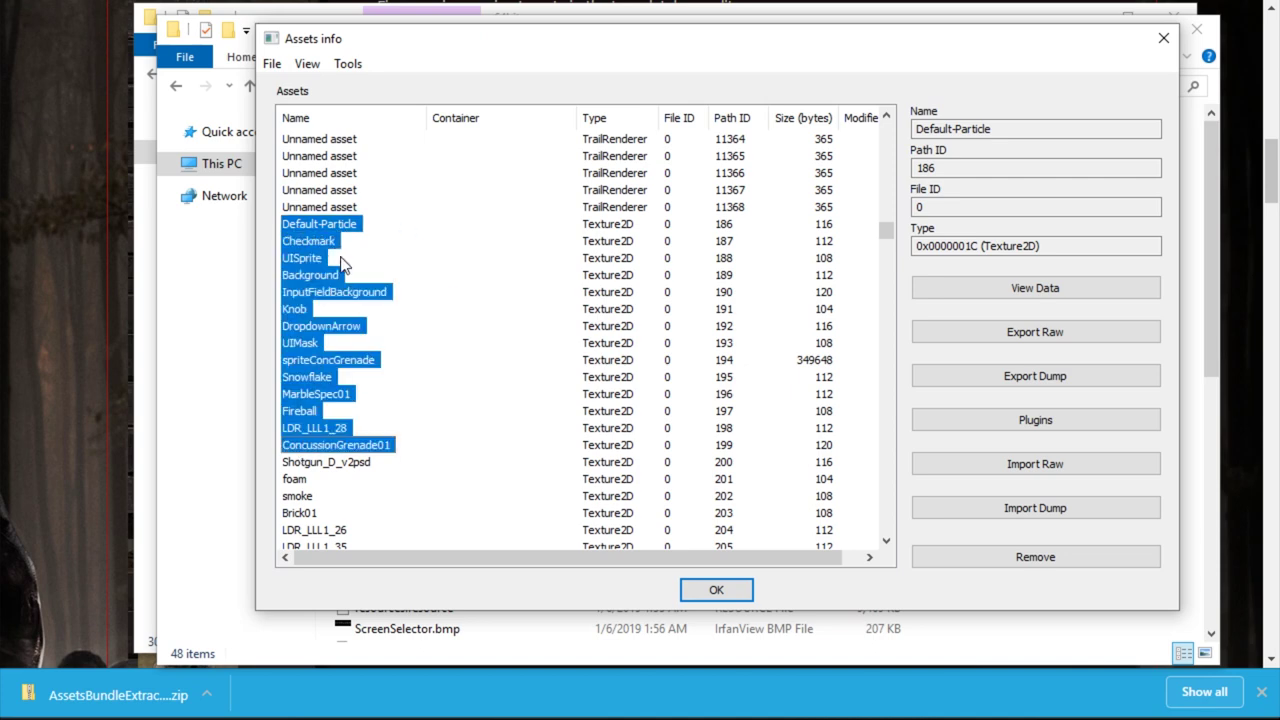
{"action": "left_click", "coordinate": [317, 223]}
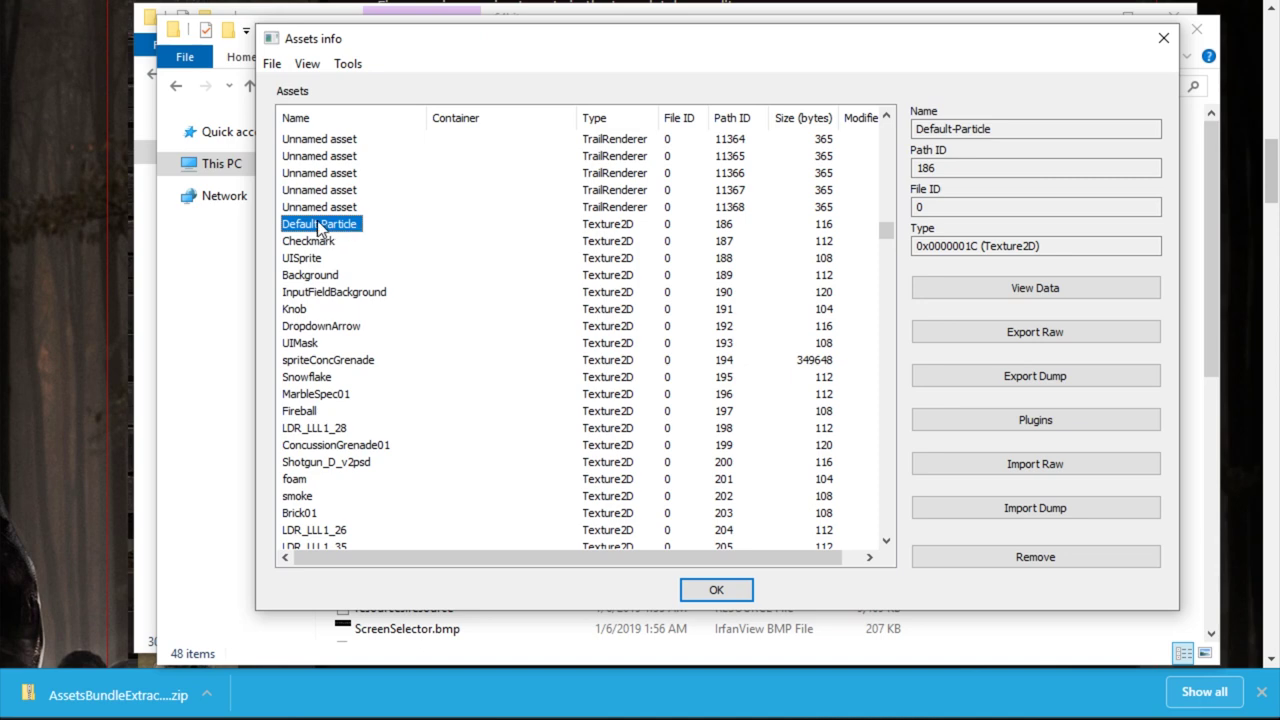
{"action": "mouse_move", "coordinate": [889, 230]}
{"action": "left_mouse_down"}
{"action": "mouse_move", "coordinate": [888, 248]}
{"action": "mouse_move", "coordinate": [886, 228]}
{"action": "mouse_move", "coordinate": [766, 305]}
{"action": "mouse_move", "coordinate": [887, 230]}
{"action": "left_mouse_up"}
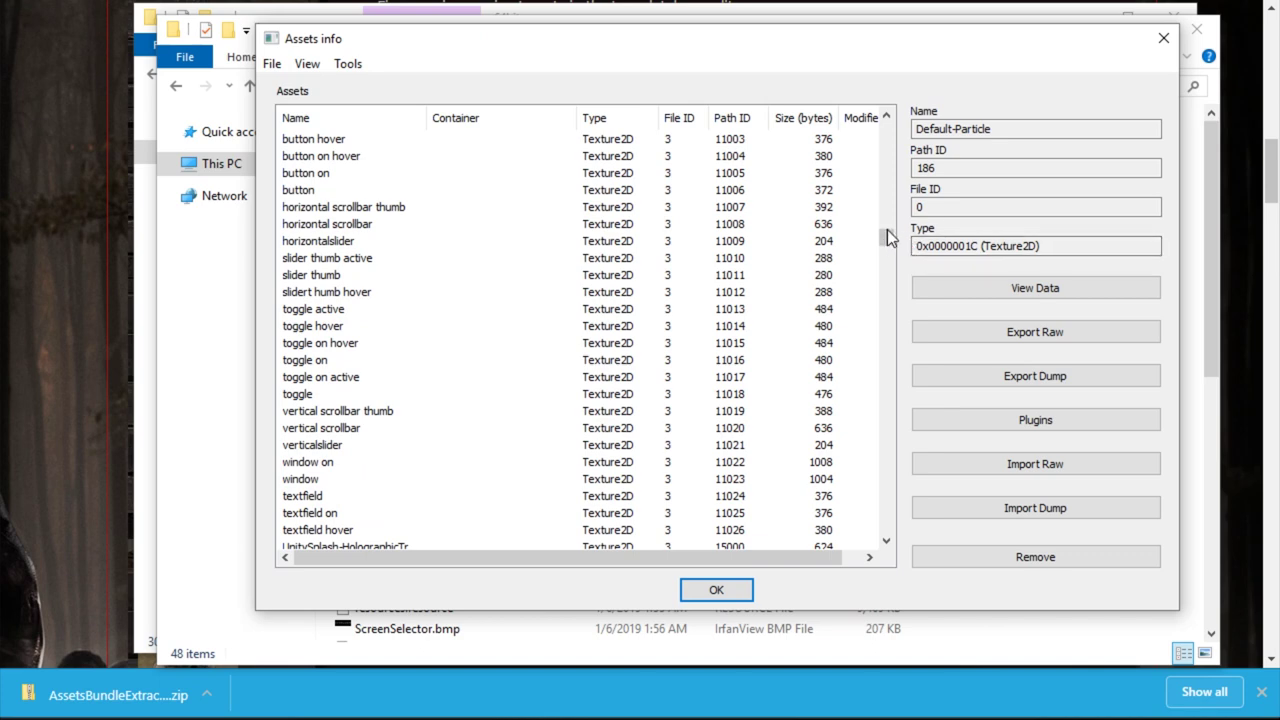
{"action": "scroll", "coordinate": [643, 345], "scroll_direction": "down", "scroll_amount": 4}
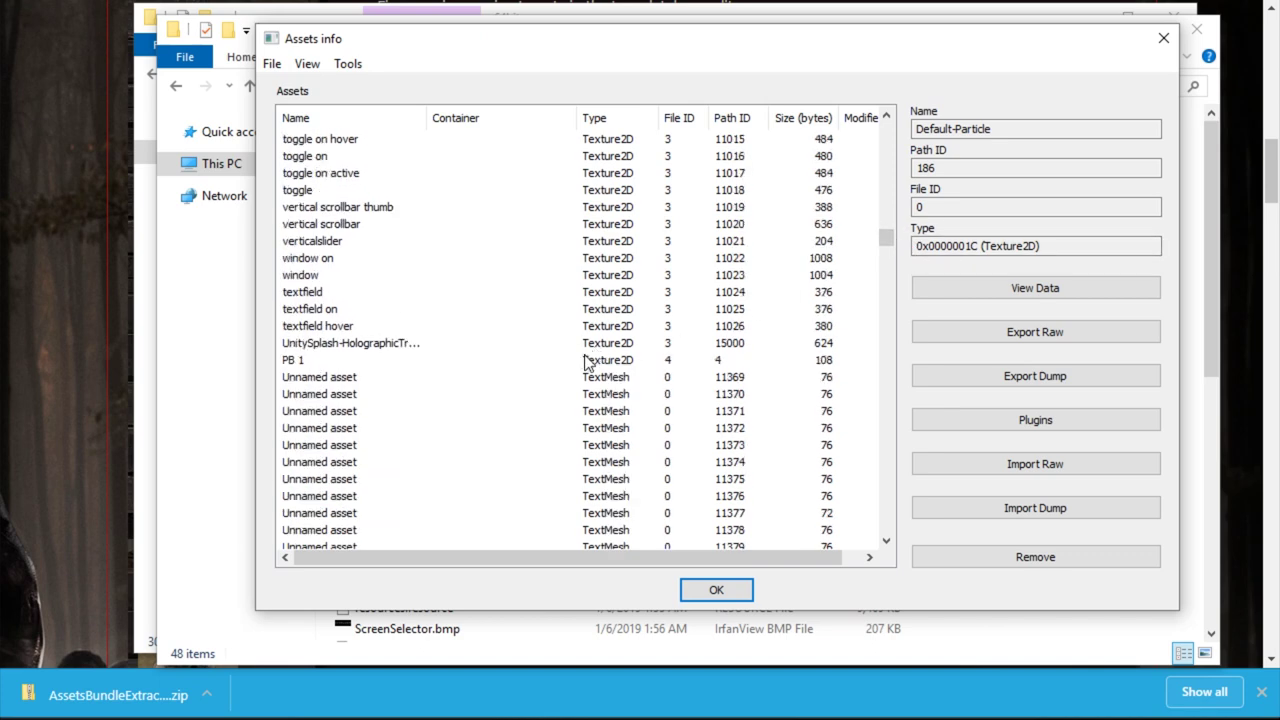
{"action": "left_click", "coordinate": [297, 362], "text": "shift"}
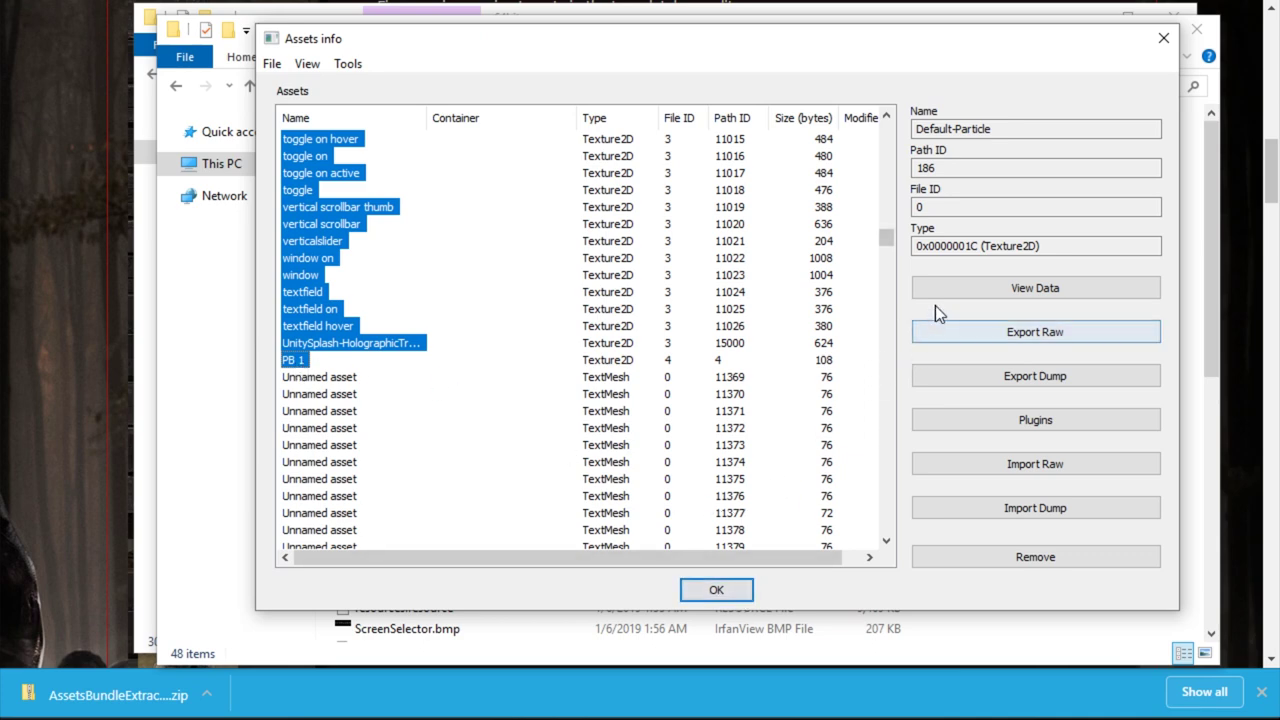
Choose the 'Export to .png' plugin for the selected textures and confirm with OK
{"action": "left_click", "coordinate": [947, 416]}
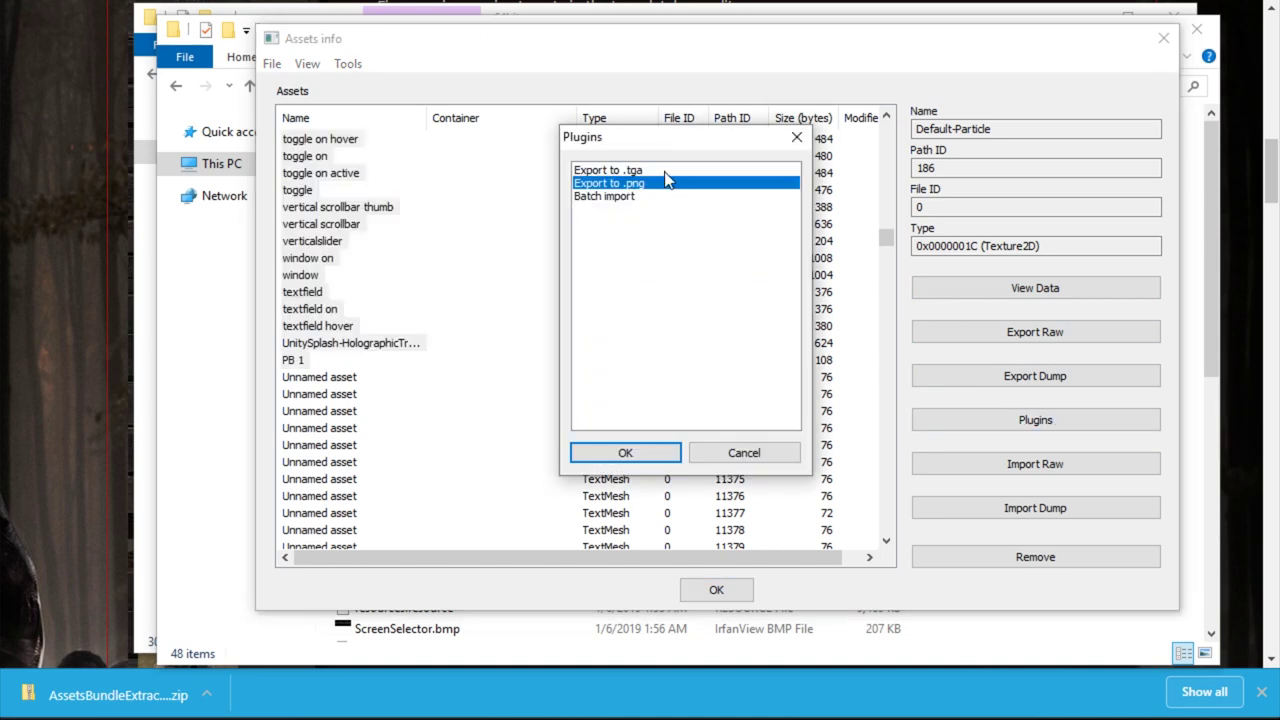
{"action": "left_click", "coordinate": [627, 172]}
{"action": "left_click", "coordinate": [628, 187]}
{"action": "left_click", "coordinate": [628, 170]}
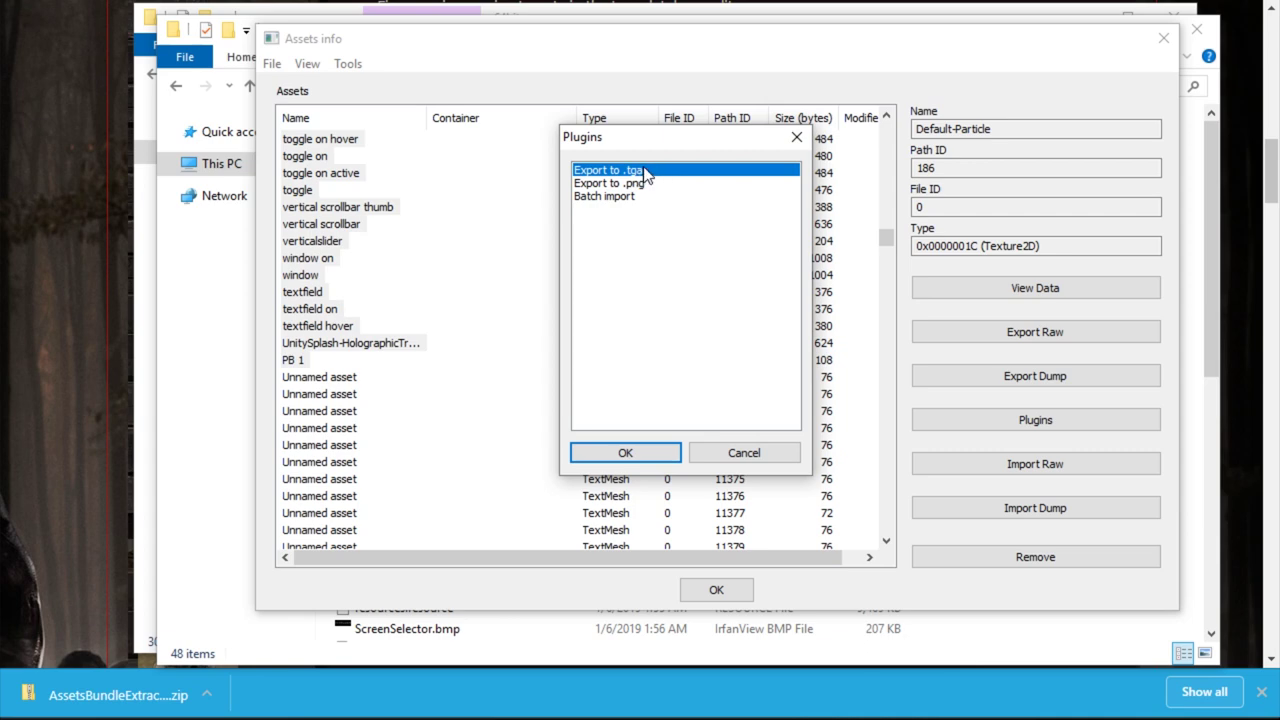
{"action": "left_click", "coordinate": [644, 186]}
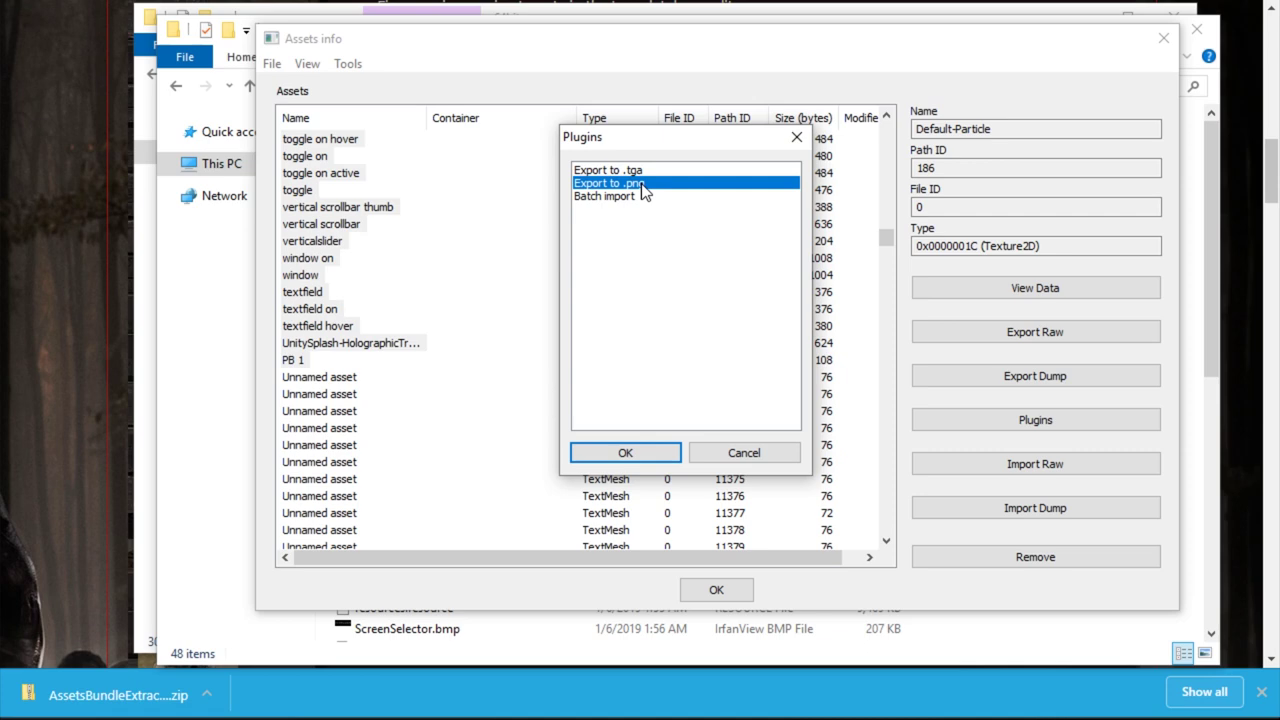
{"action": "left_click", "coordinate": [625, 455]}
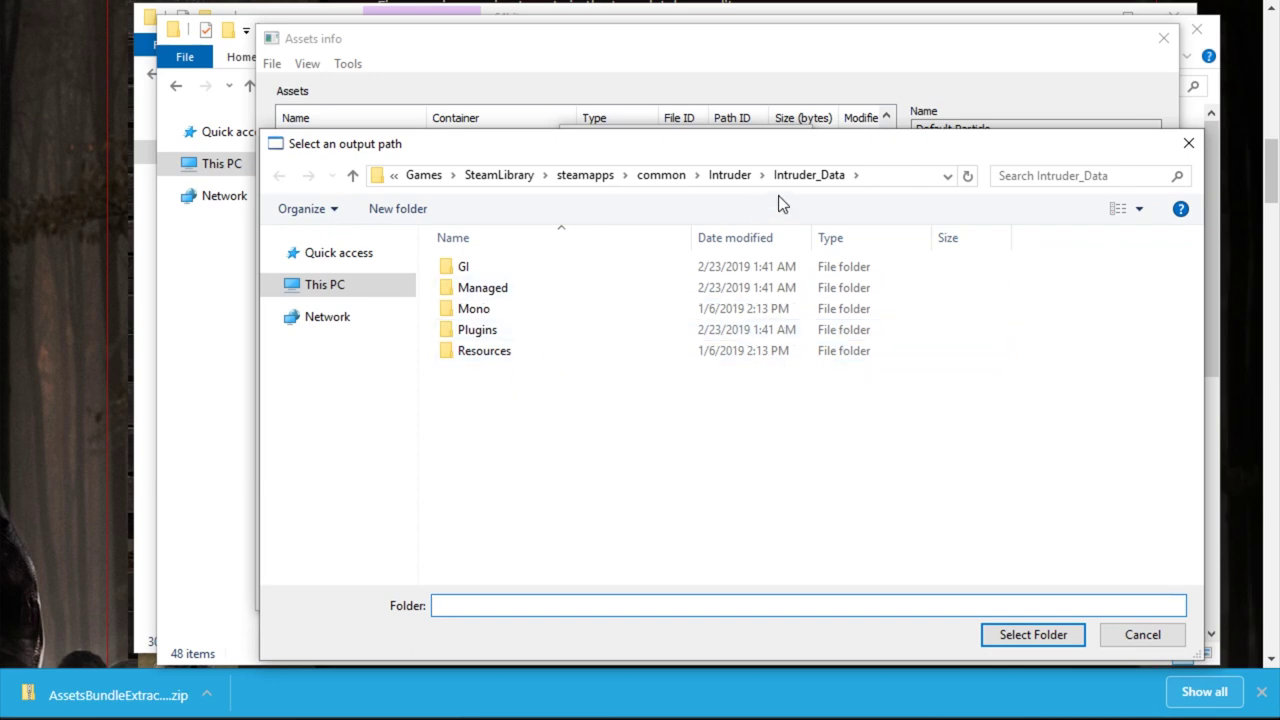
Make a new folder named Texture2D in Intruder_Data and open it
{"action": "right_click", "coordinate": [549, 392]}
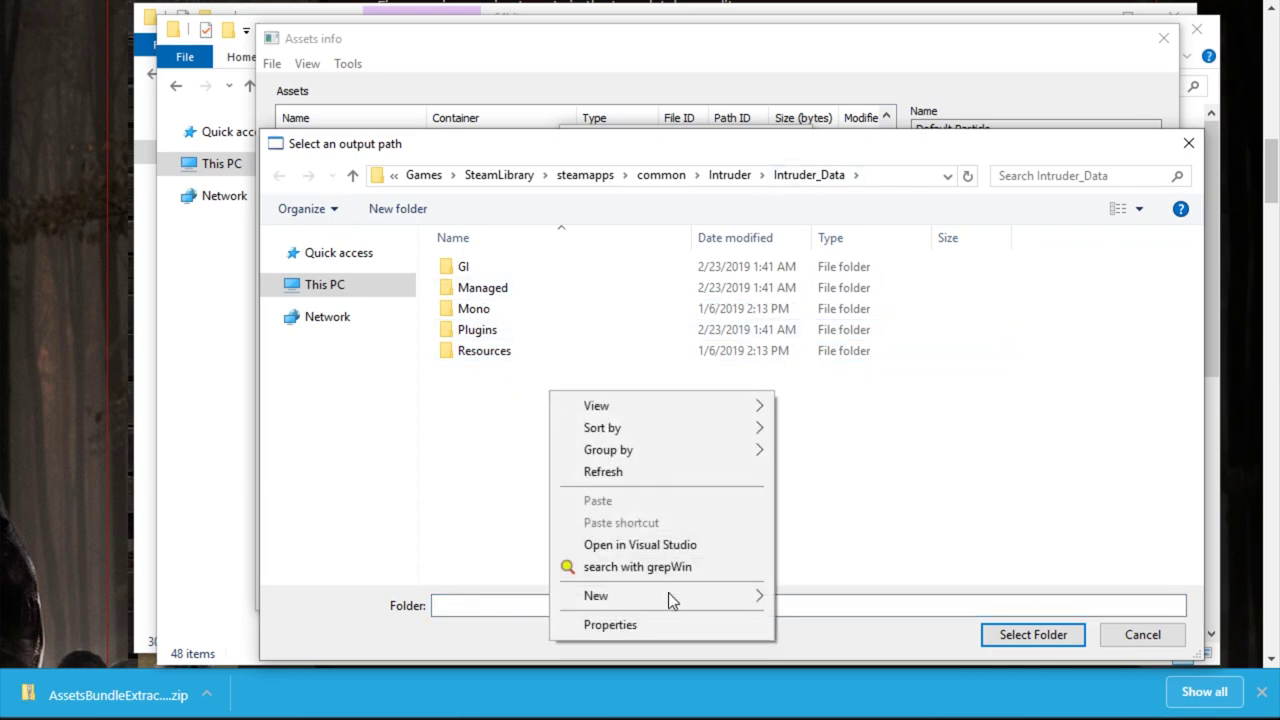
{"action": "mouse_move", "coordinate": [668, 595]}
{"action": "left_click", "coordinate": [847, 598]}
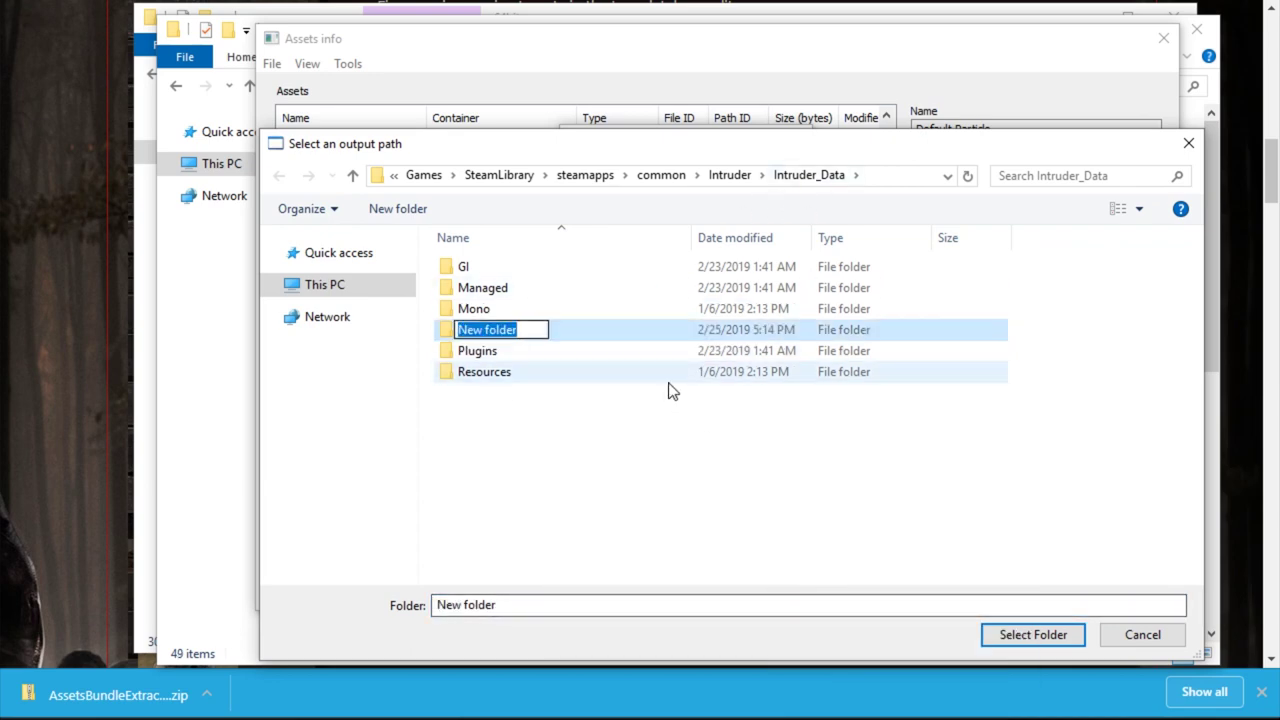
{"action": "type", "text": "Texture2D"}
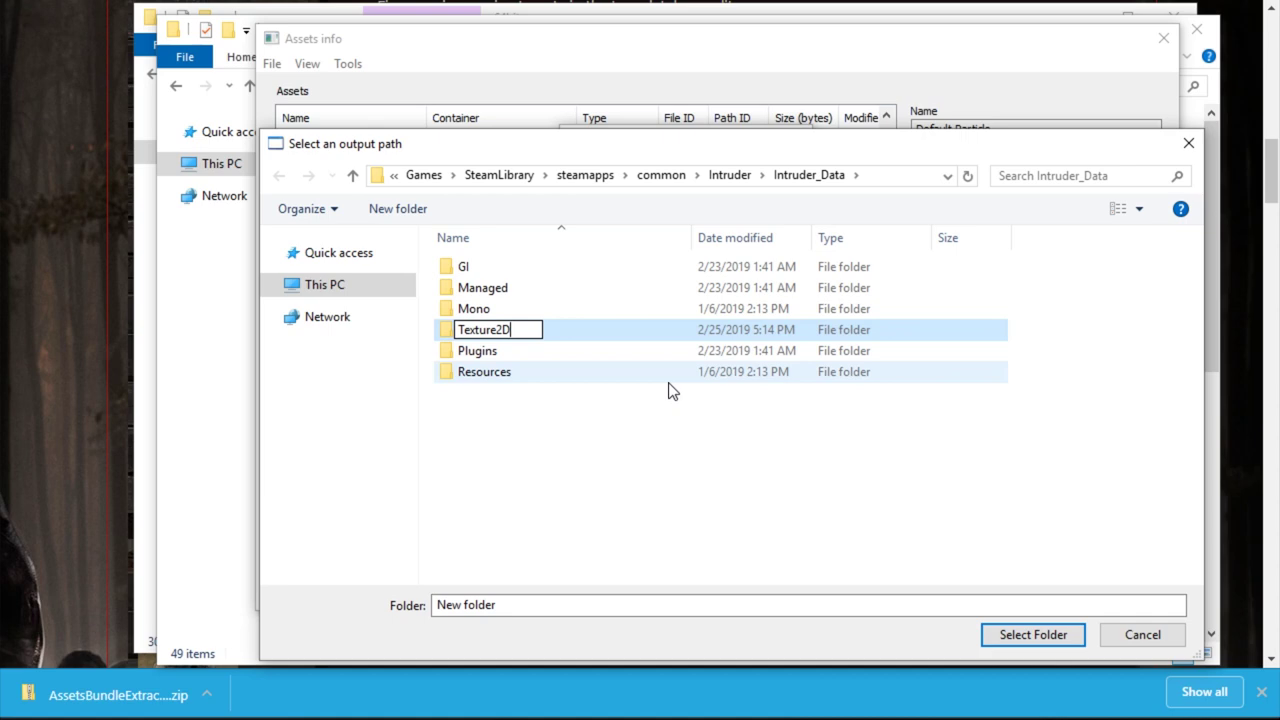
{"action": "key", "text": "Return"}
{"action": "double_click", "coordinate": [669, 381]}
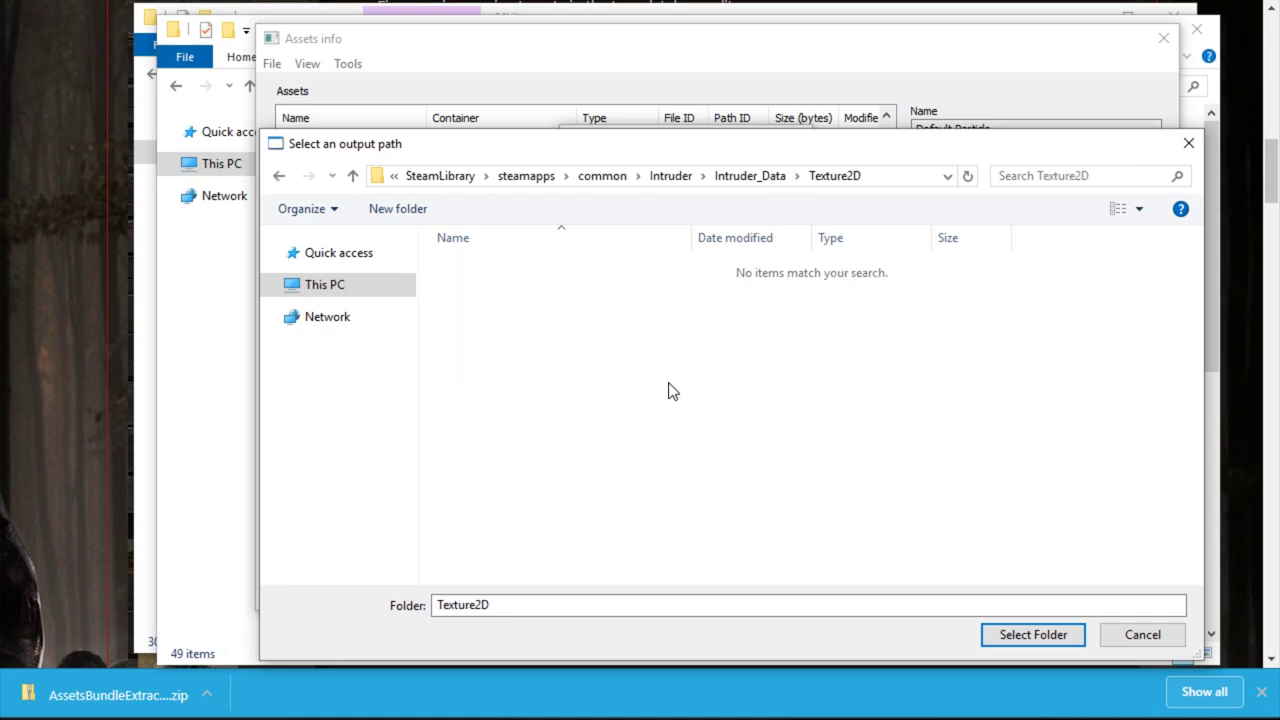
Start exporting the textures as PNGs into the Texture2D folder and bring File Explorer forward
{"action": "left_click", "coordinate": [1008, 640]}
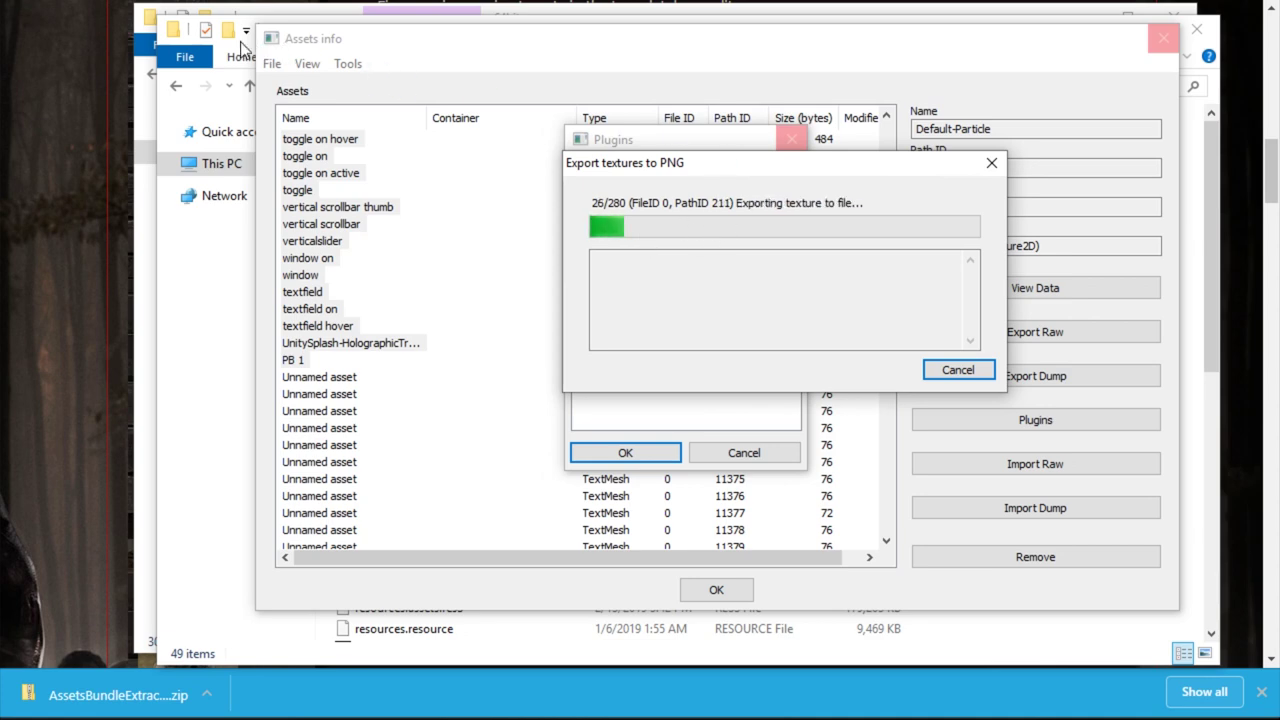
{"action": "left_click", "coordinate": [221, 300]}
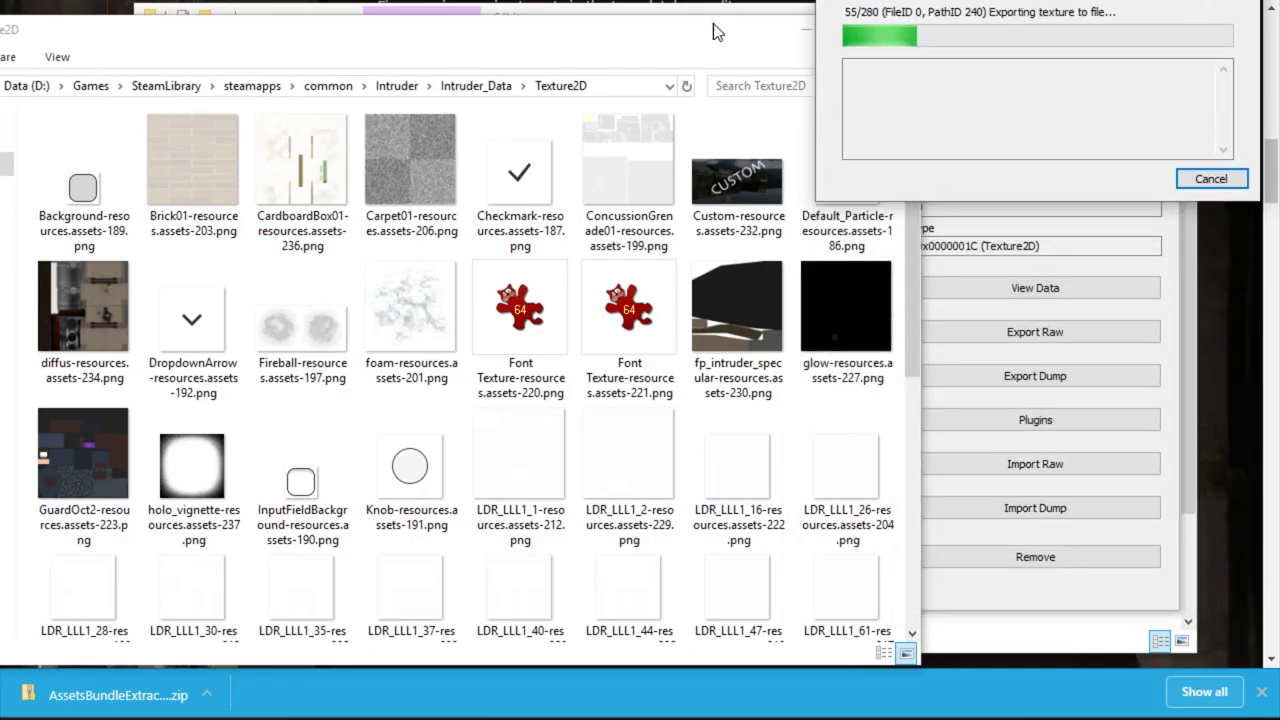
Browse new PNGs like Banana01 and Explosion15 in Texture2D while all 280 textures finish exporting
{"action": "mouse_move", "coordinate": [713, 23]}
{"action": "left_mouse_down"}
{"action": "mouse_move", "coordinate": [878, 26]}
{"action": "mouse_move", "coordinate": [886, 47]}
{"action": "mouse_move", "coordinate": [878, 40]}
{"action": "left_mouse_up"}
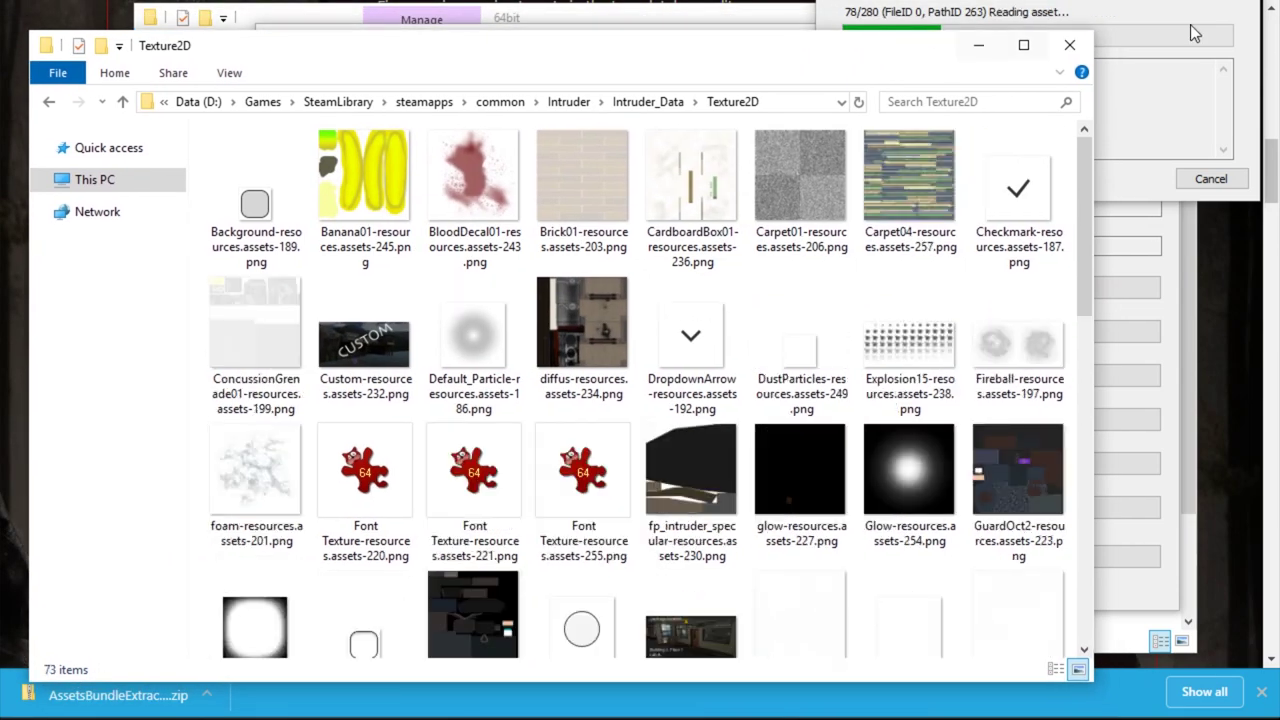
{"action": "left_click_drag", "start_coordinate": [1093, 31], "coordinate": [1085, 66]}
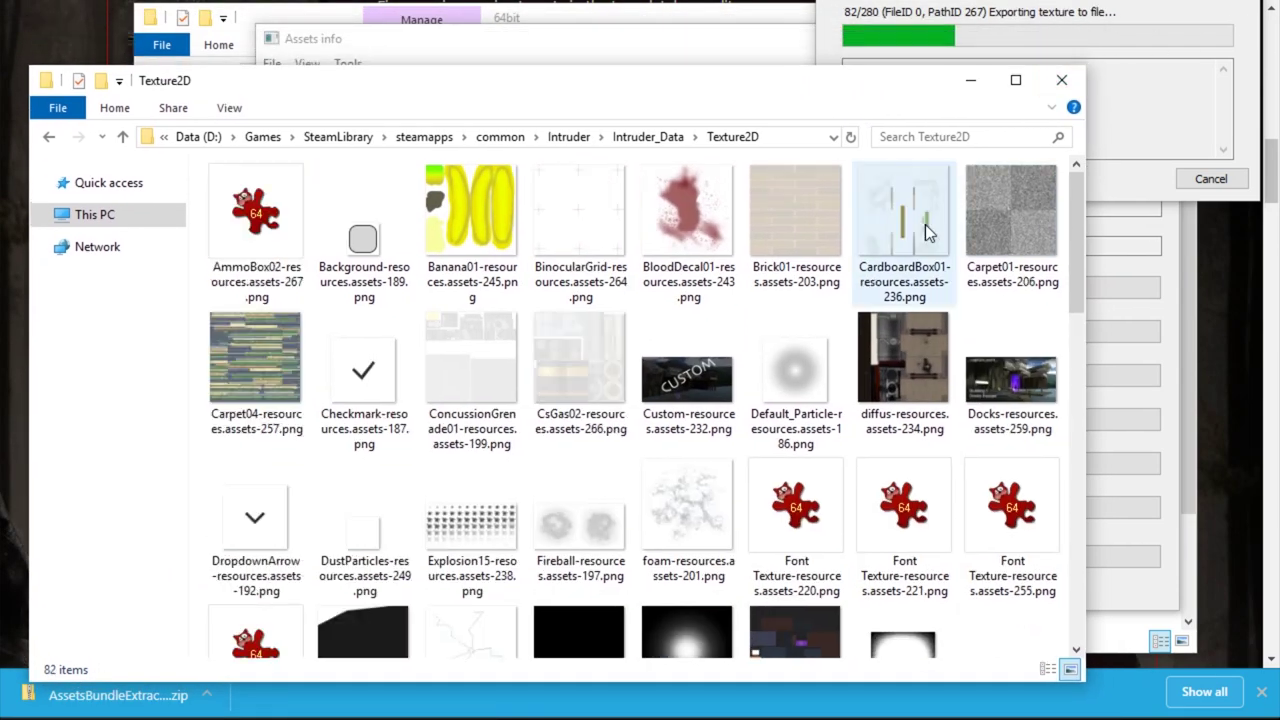
{"action": "scroll", "coordinate": [925, 225], "scroll_direction": "down", "scroll_amount": 5}
{"action": "scroll", "coordinate": [925, 225], "scroll_direction": "down", "scroll_amount": 2}
{"action": "scroll", "coordinate": [640, 400], "scroll_direction": "up", "scroll_amount": 10}
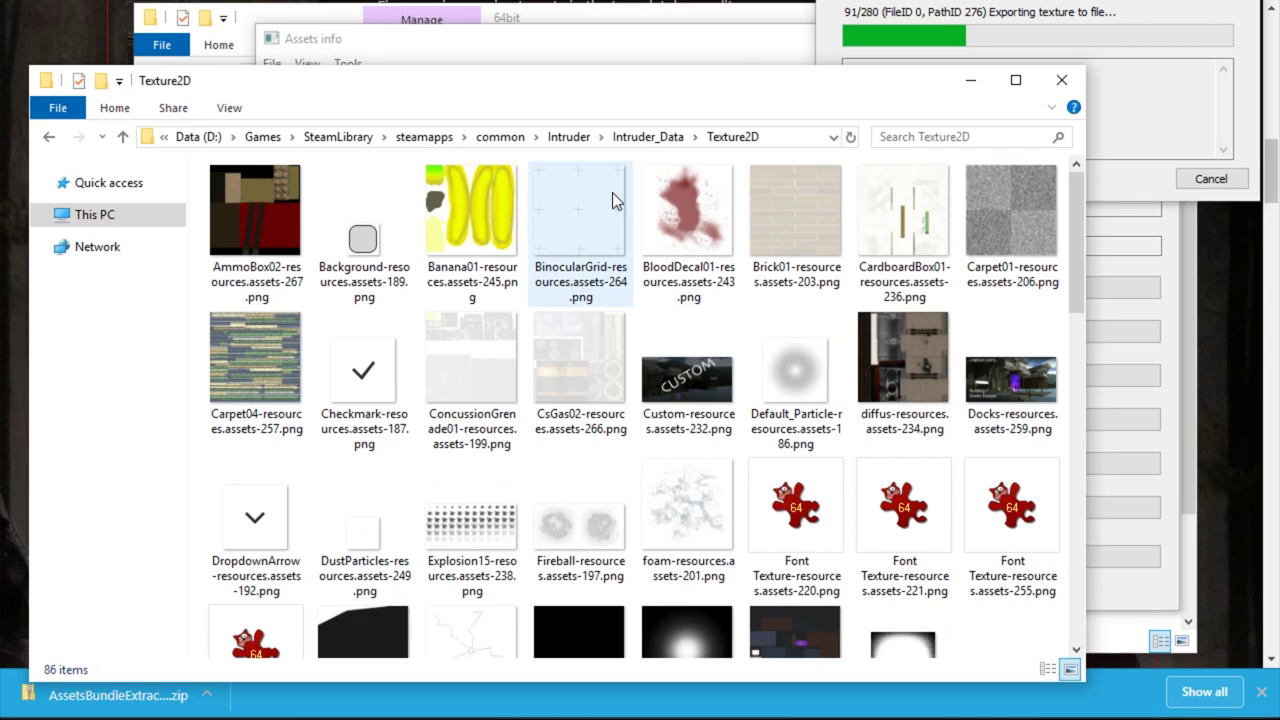
{"action": "left_click", "coordinate": [479, 217]}
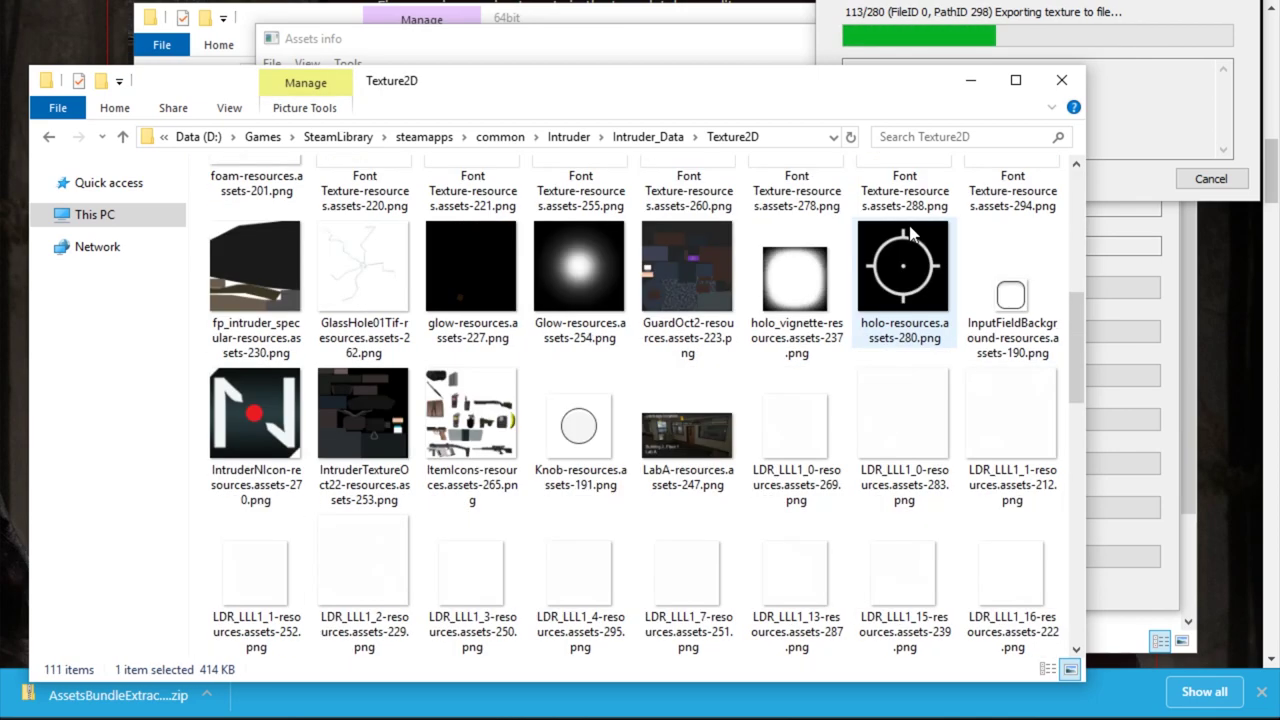
{"action": "left_click", "coordinate": [723, 292]}
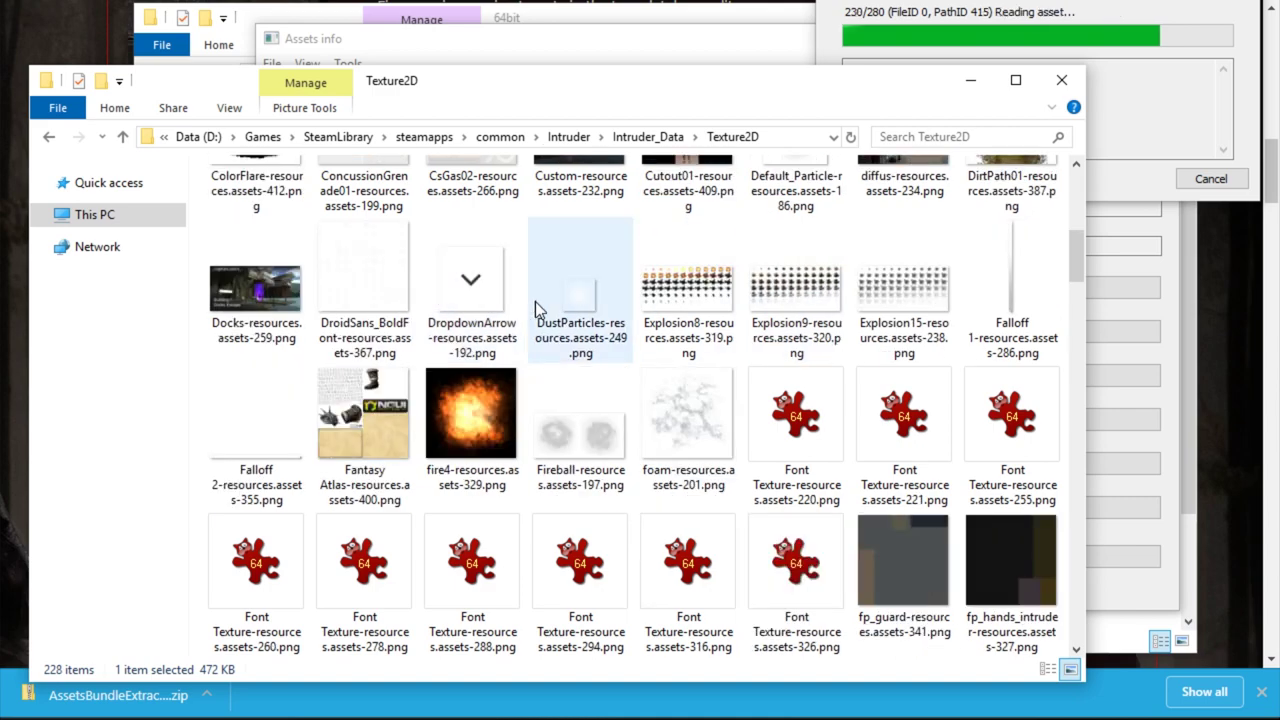
{"action": "scroll", "coordinate": [536, 301], "scroll_direction": "down", "scroll_amount": 3}
{"action": "left_click", "coordinate": [504, 63]}
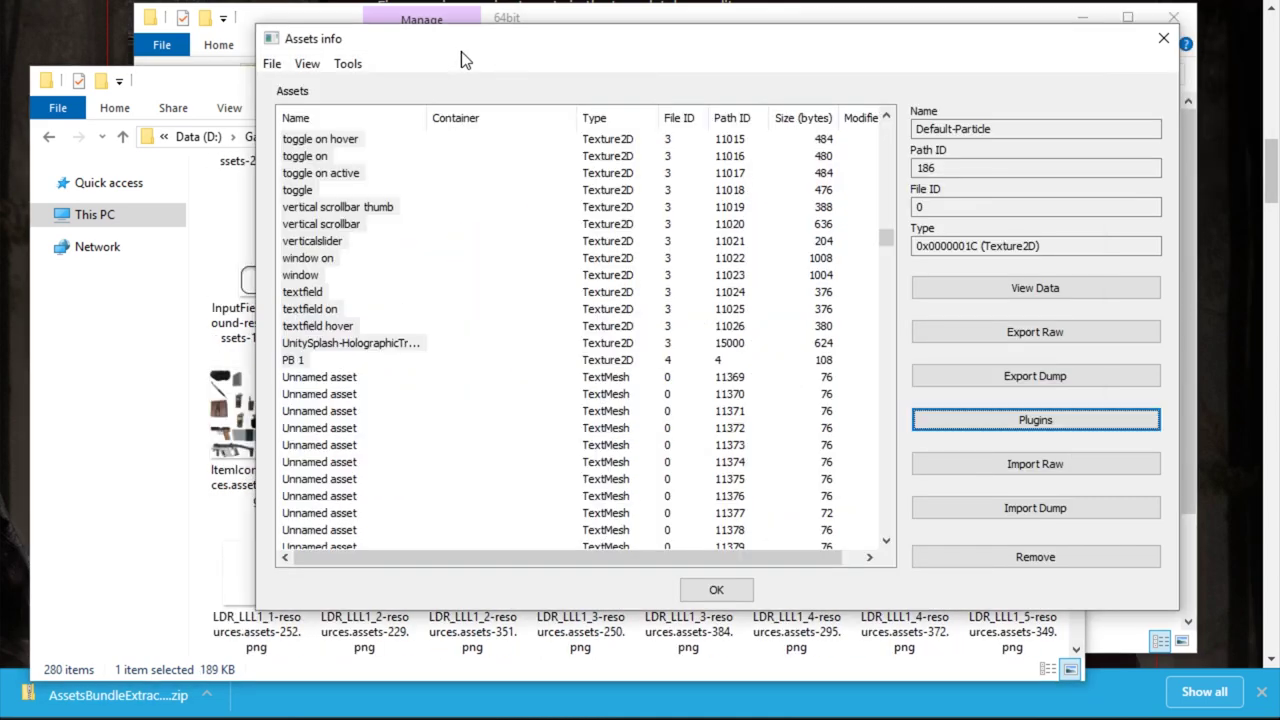
Close the extractor and confirm the Texture2D folder holds 280 files totalling 97.1 MB
{"action": "left_click", "coordinate": [1163, 38]}
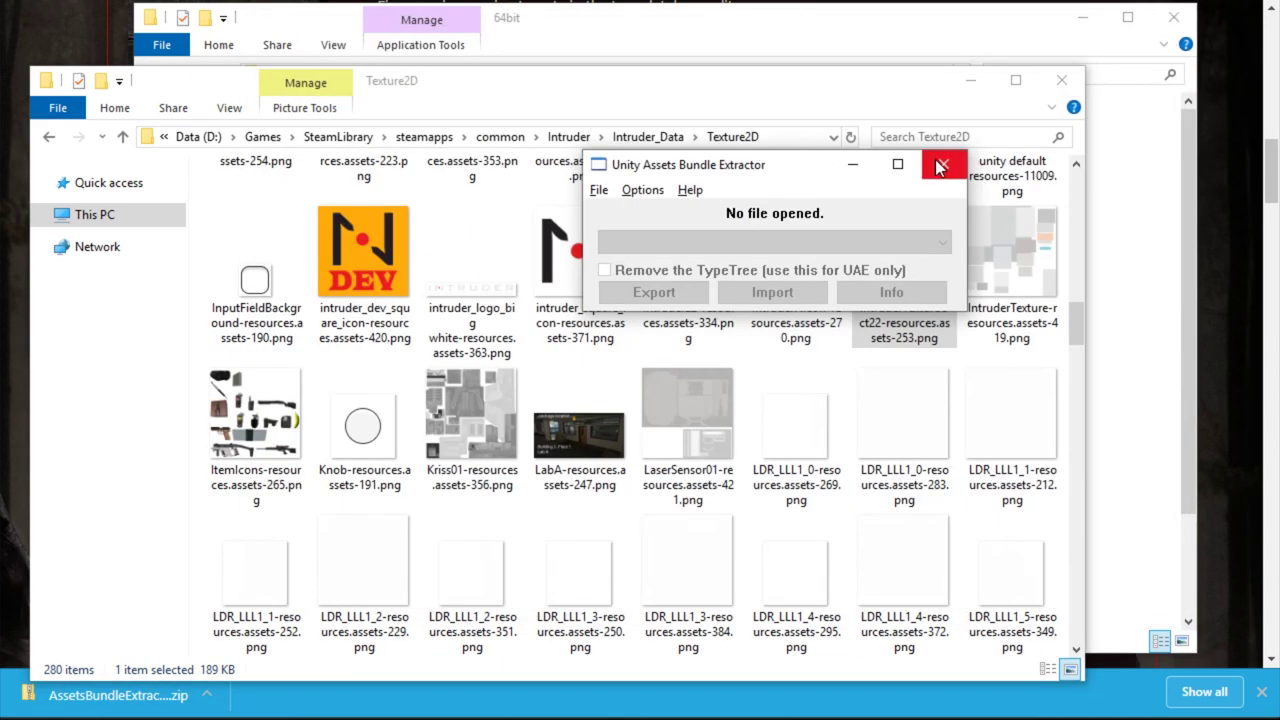
{"action": "left_click", "coordinate": [940, 166]}
{"action": "scroll", "coordinate": [705, 284], "scroll_direction": "down", "scroll_amount": 10}
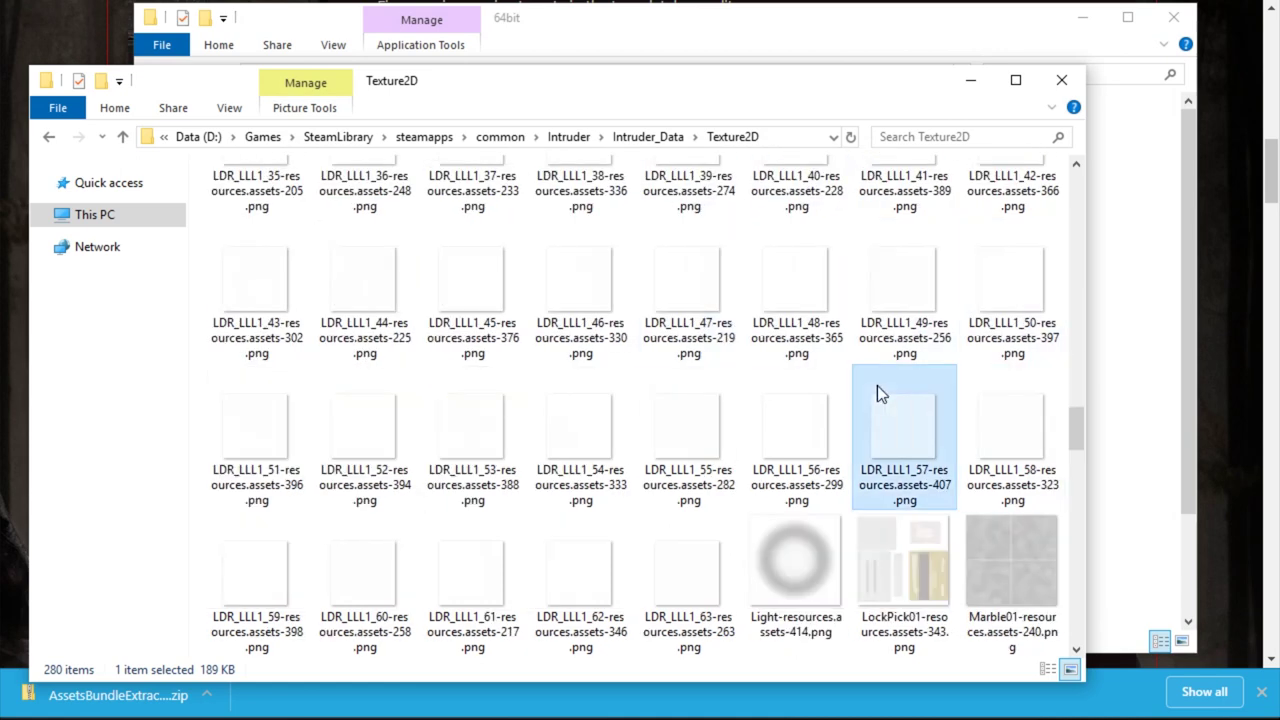
{"action": "key", "text": "ctrl+a"}
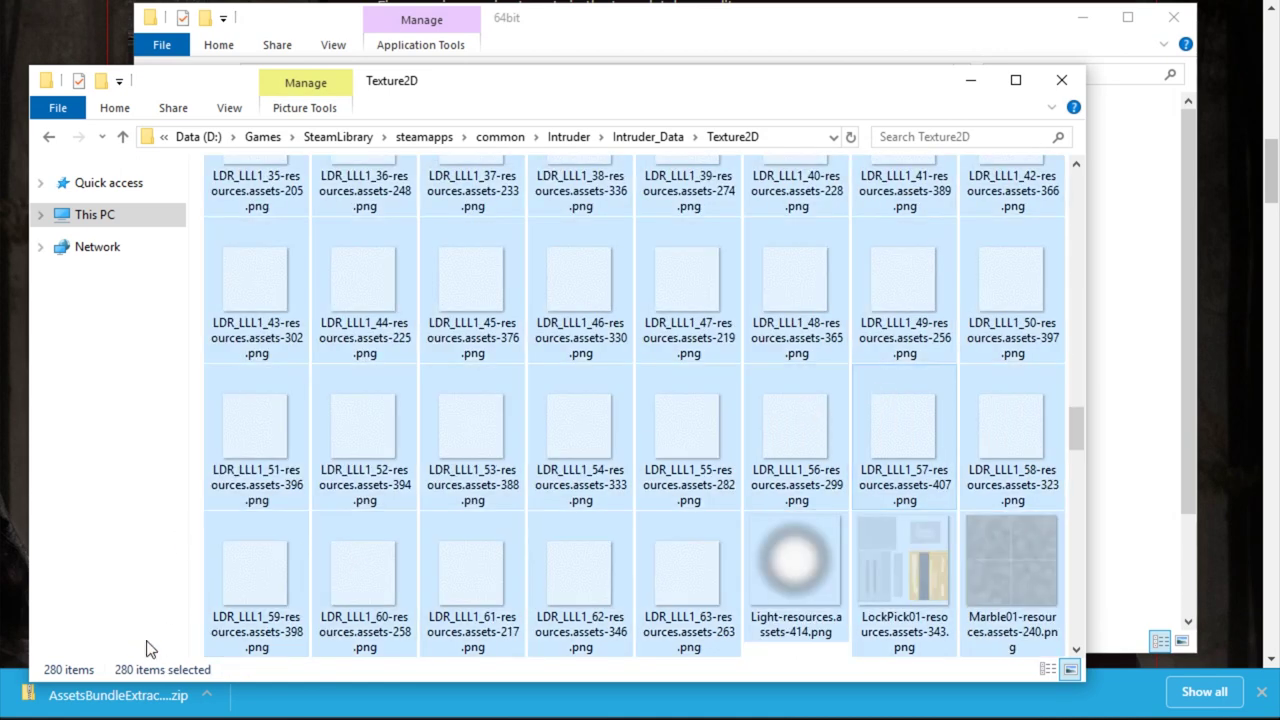
{"action": "key", "text": "alt+Return"}
{"action": "left_click", "coordinate": [951, 57]}
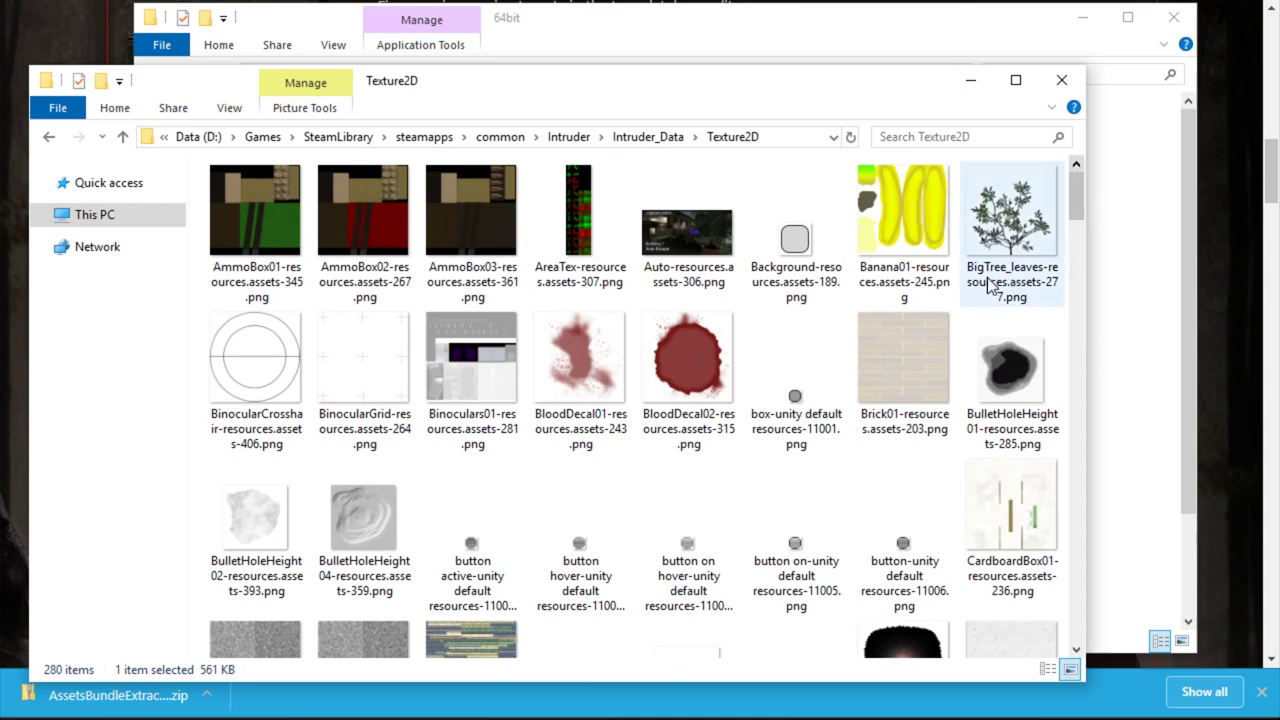
Scroll through the exported texture thumbnails in the Texture2D folder
{"action": "scroll", "coordinate": [975, 278], "scroll_direction": "down", "scroll_amount": 3}
{"action": "scroll", "coordinate": [958, 287], "scroll_direction": "down", "scroll_amount": 3}
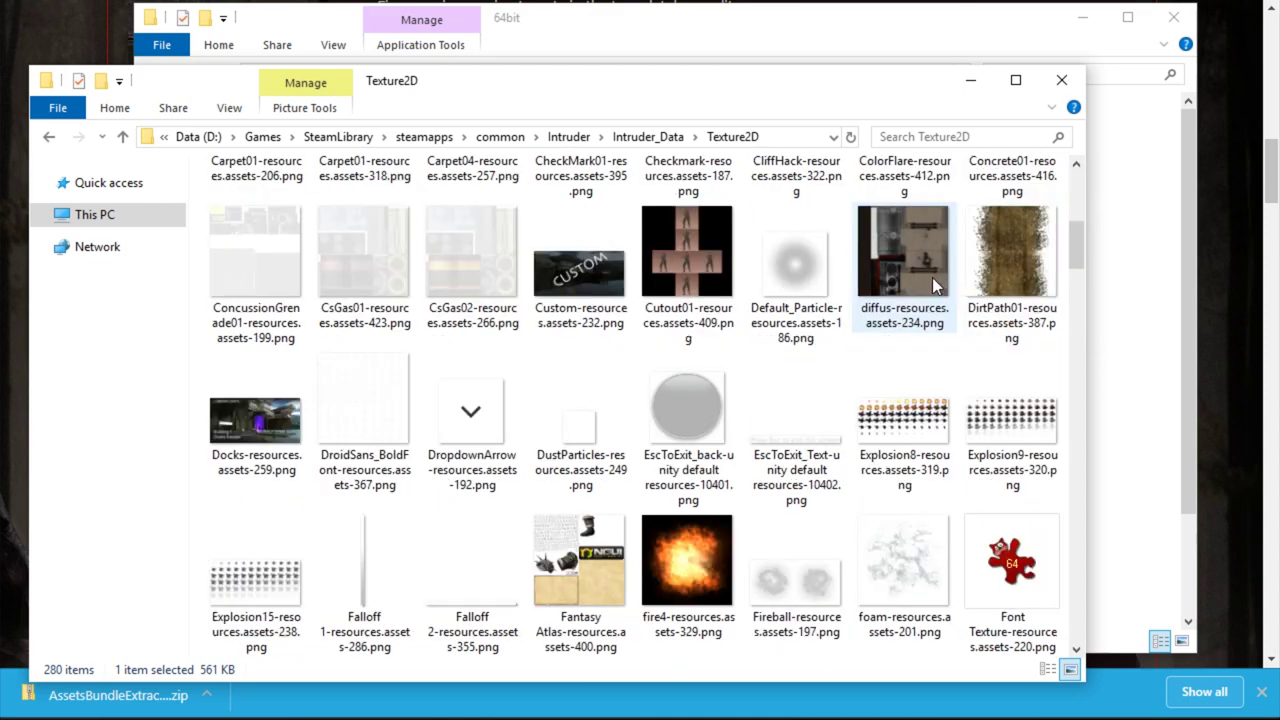
{"action": "scroll", "coordinate": [932, 277], "scroll_direction": "down", "scroll_amount": 15}
{"action": "scroll", "coordinate": [921, 272], "scroll_direction": "down", "scroll_amount": 20}
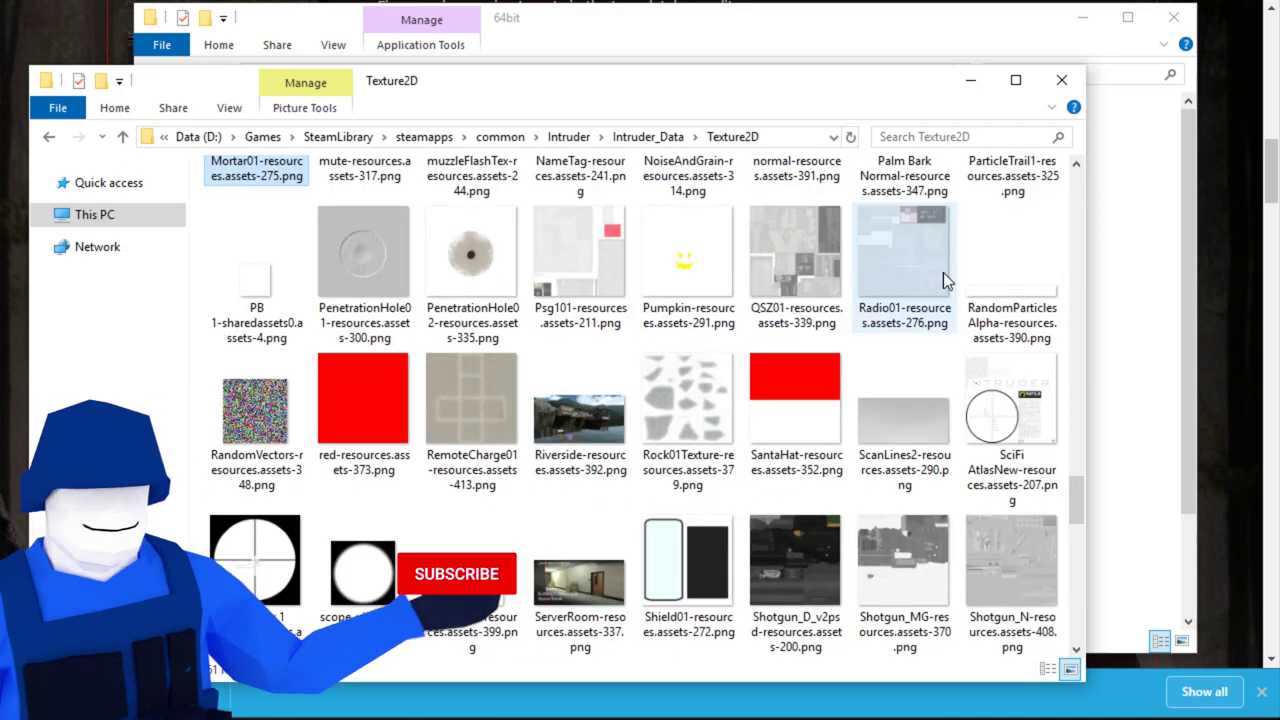
{"action": "scroll", "coordinate": [931, 266], "scroll_direction": "down", "scroll_amount": 3}
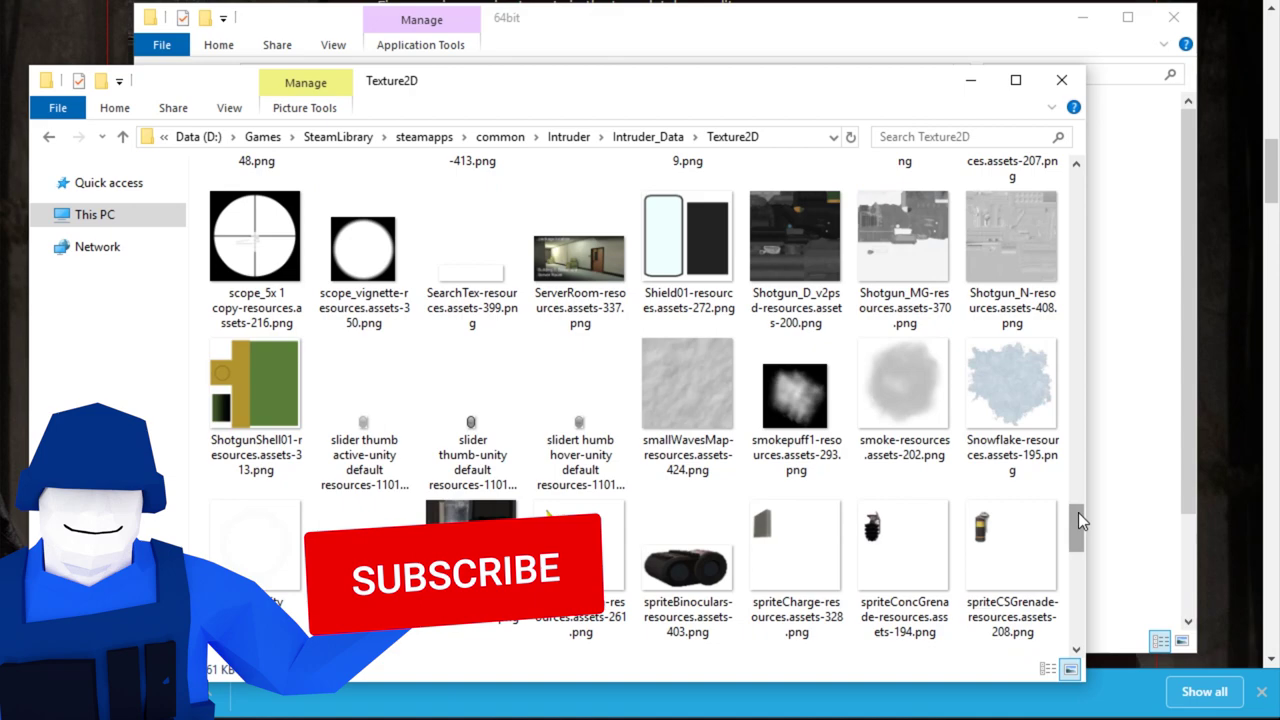